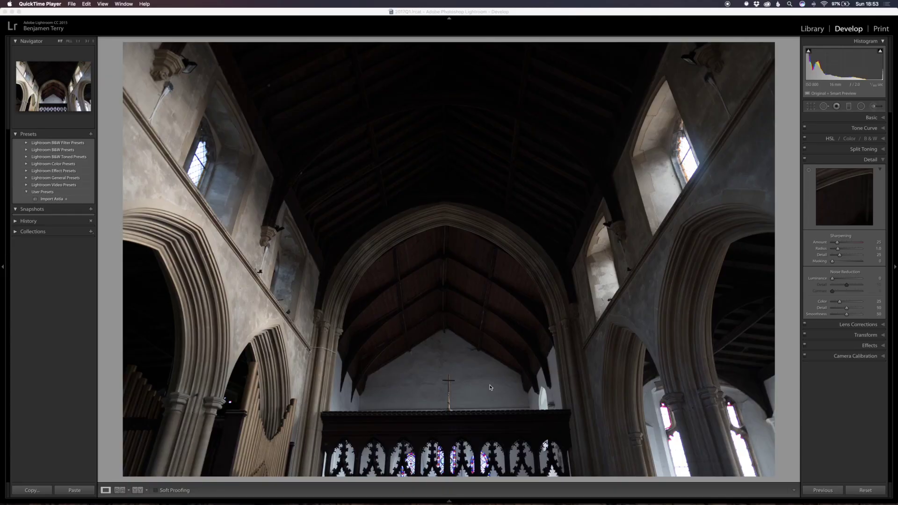
Step: Set the camera calibration profile of the church photo to Camera CLASSIC CHROME
left_click(860, 360)
left_click(879, 357)
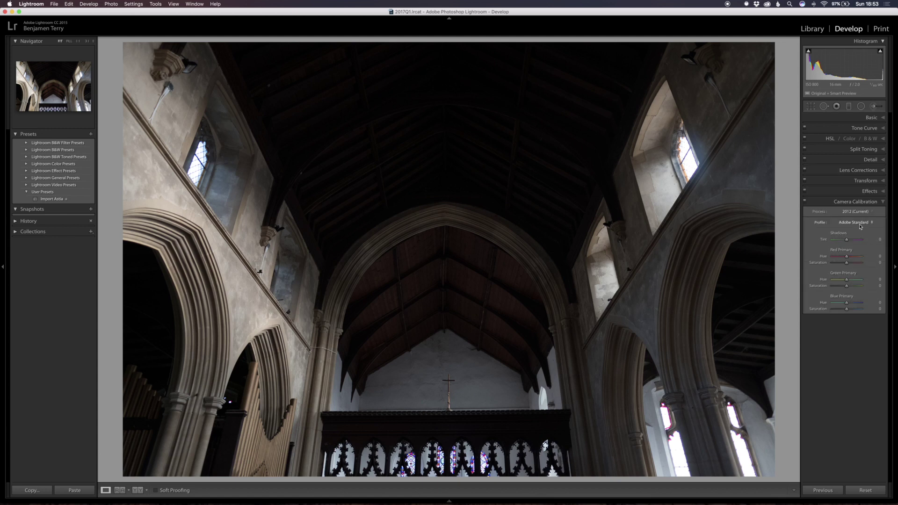
left_click(859, 226)
left_click(862, 227)
left_click(872, 223)
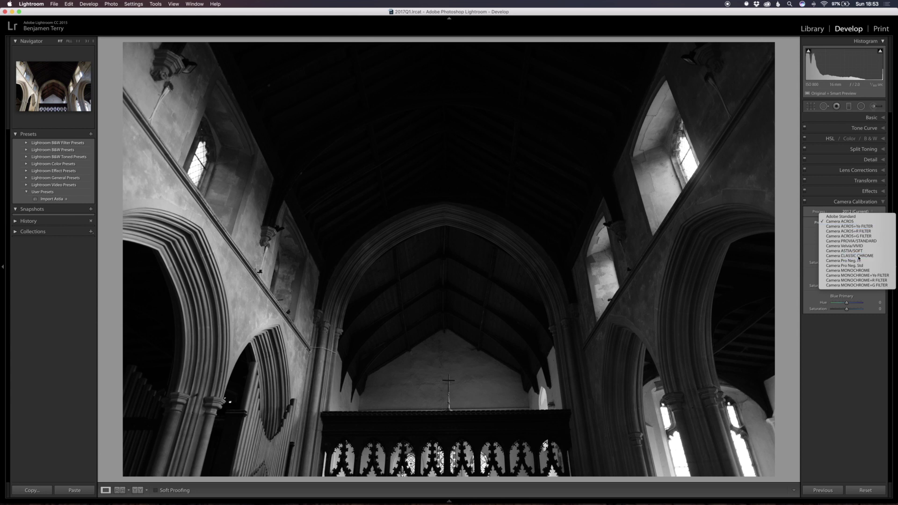
key("Escape")
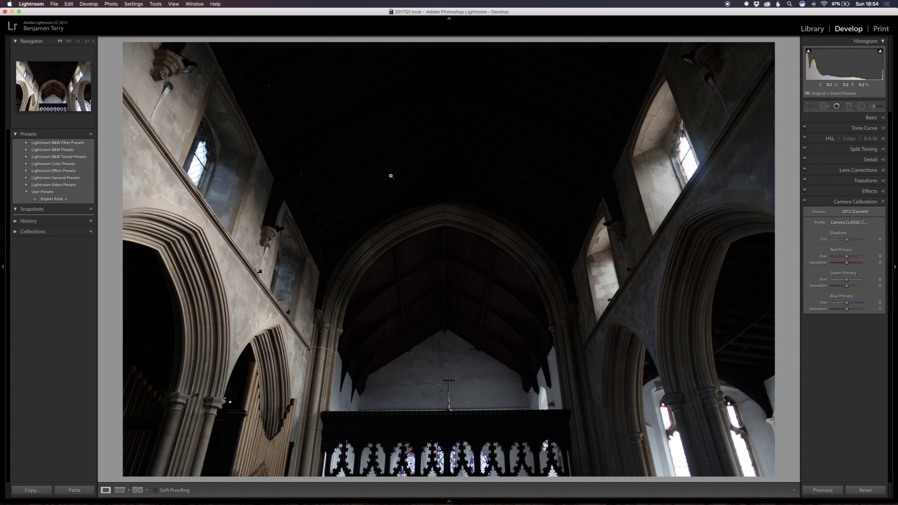
Step: Set the white balance of the photo to Auto in the basic adjustments
left_click(882, 119)
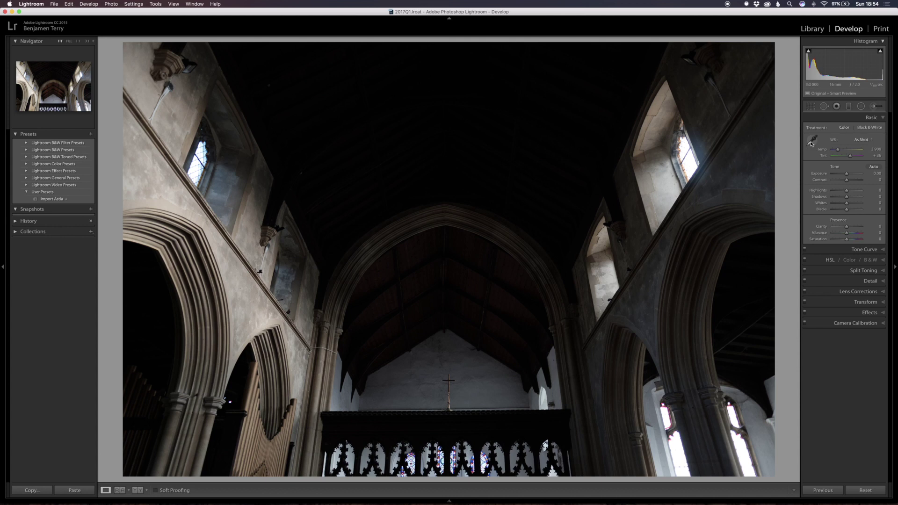
left_click(860, 141)
left_click(867, 148)
Step: Raise the photo's exposure to +0.85 to brighten the dark interior
left_click(822, 175)
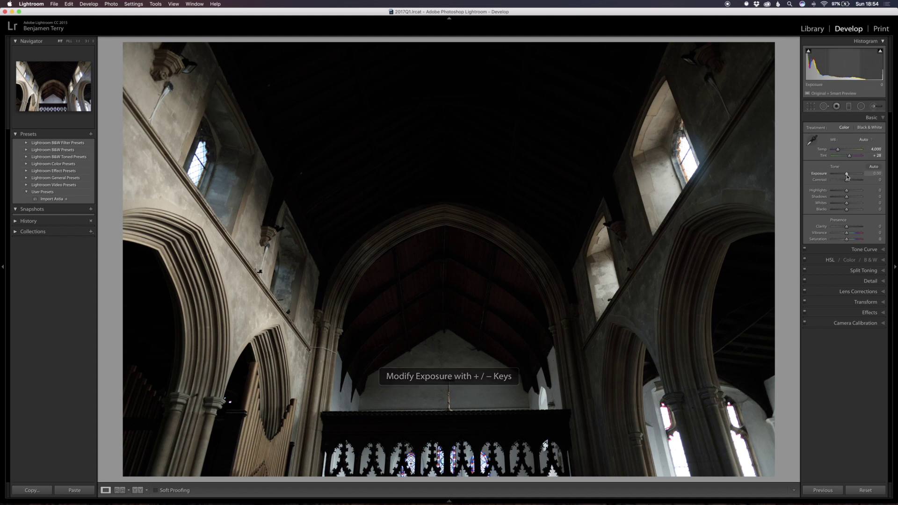
left_click_drag(848, 177, 850, 176)
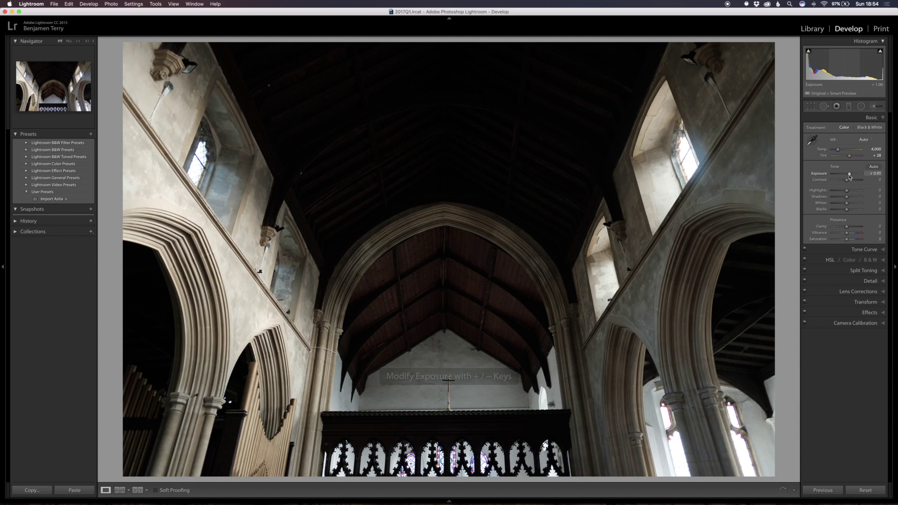
key("minus")
key("minus")
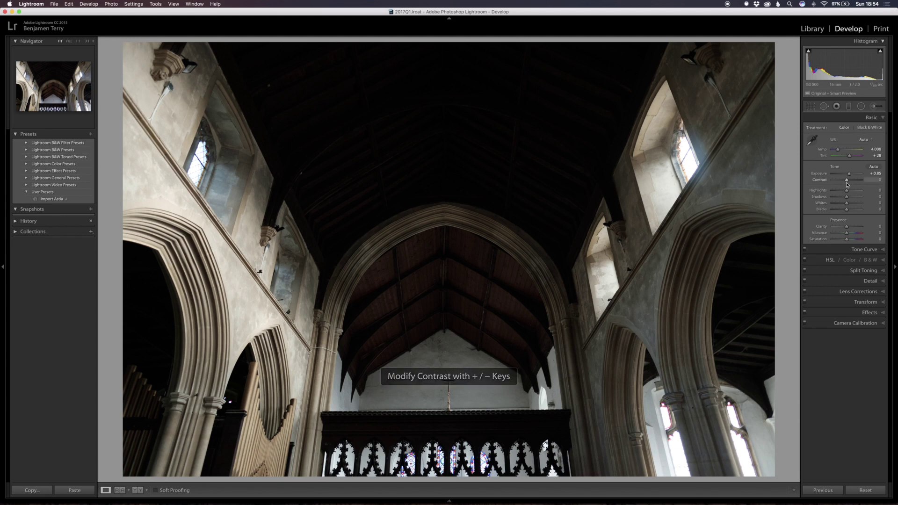
Step: Raise the photo's contrast to +25
key("plus")
key("plus")
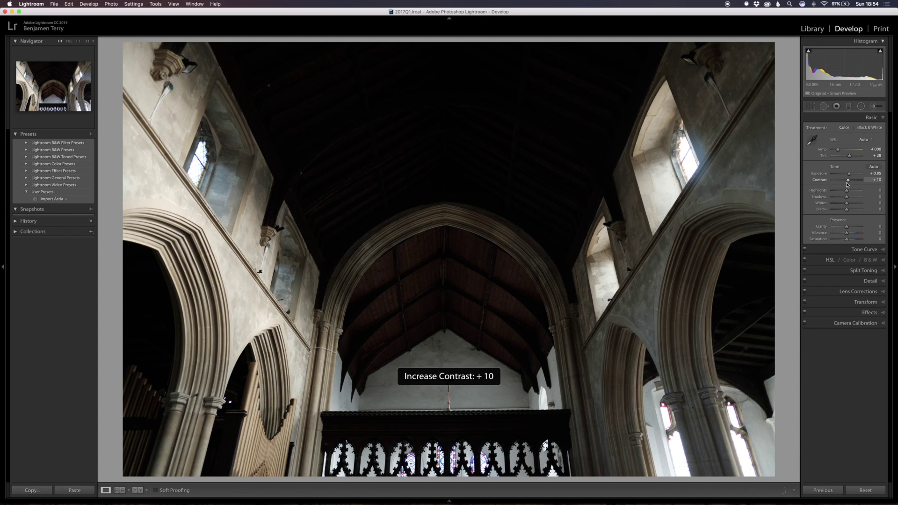
key("plus")
key("plus")
key("plus")
Step: Lower the highlights to -65 to recover detail in the church windows
key("period")
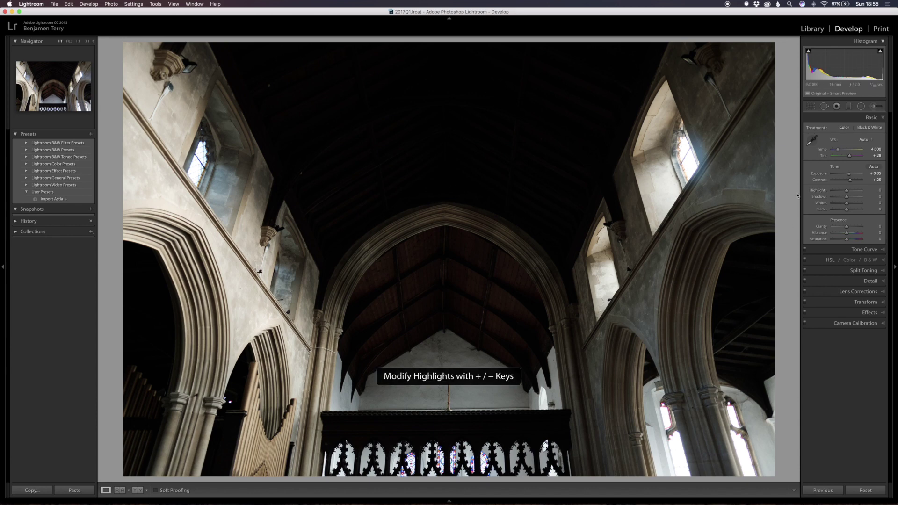
key("minus")
key("minus")
key("minus")
key("minus")
key("minus")
key("minus")
key("minus")
key("minus")
key("minus")
key("minus")
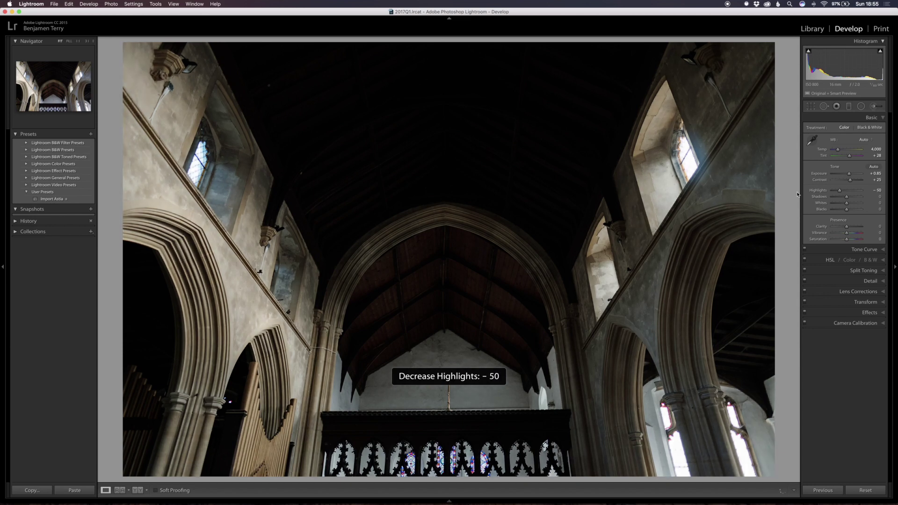
key("minus")
key("minus")
key("minus")
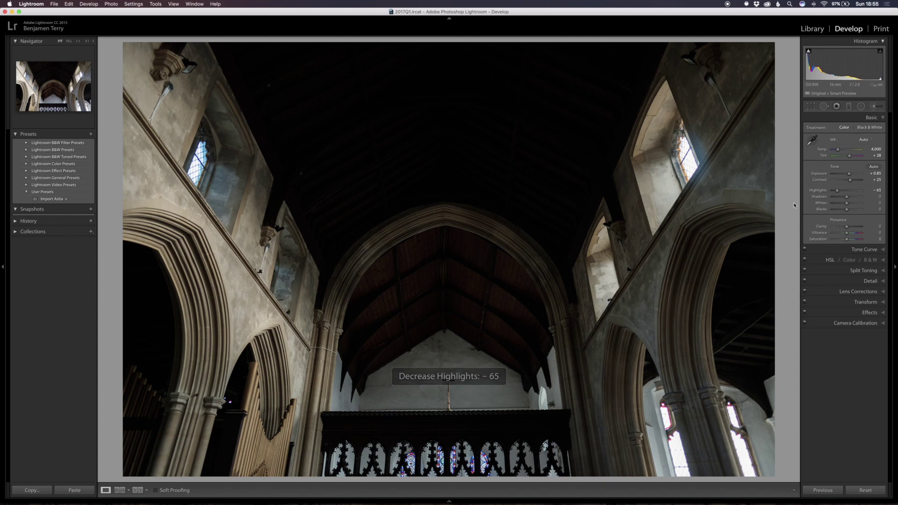
Step: Raise the shadows to +90 to bring out the dark wooden roof
key("period")
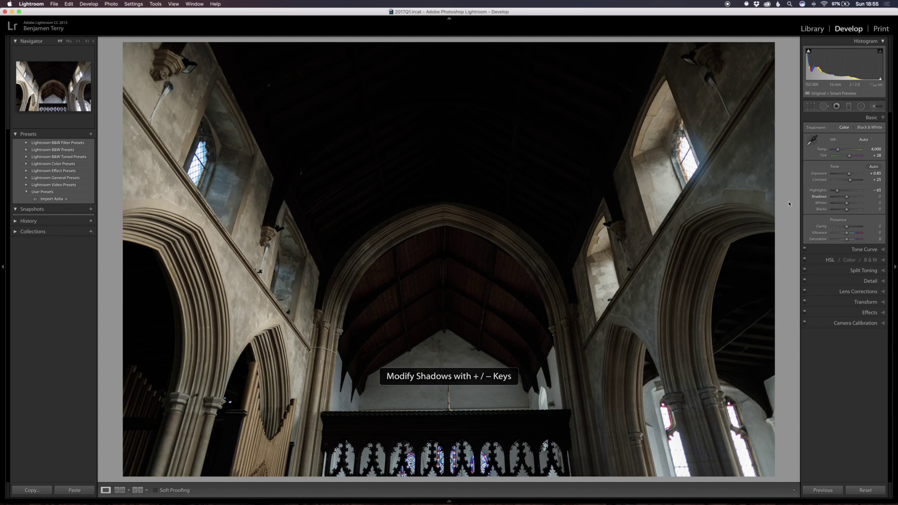
key("equal")
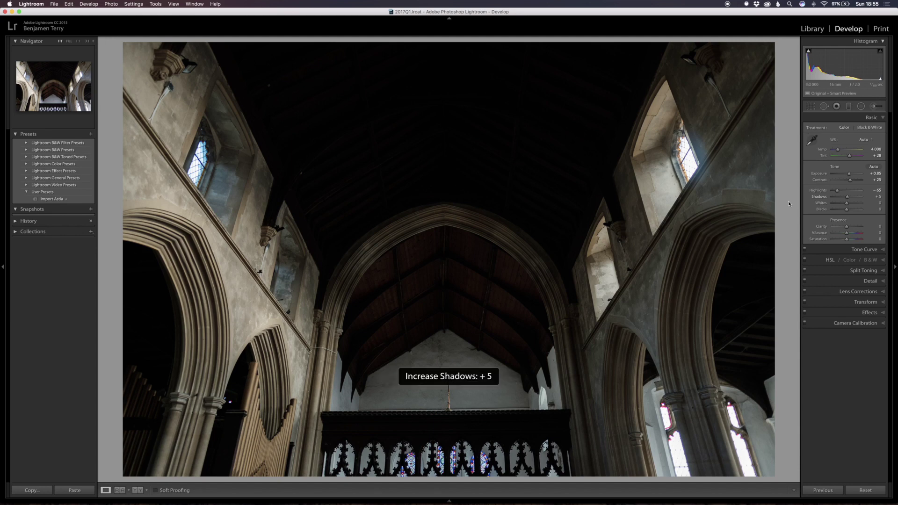
key("equal")
key("equal")
key("equal")
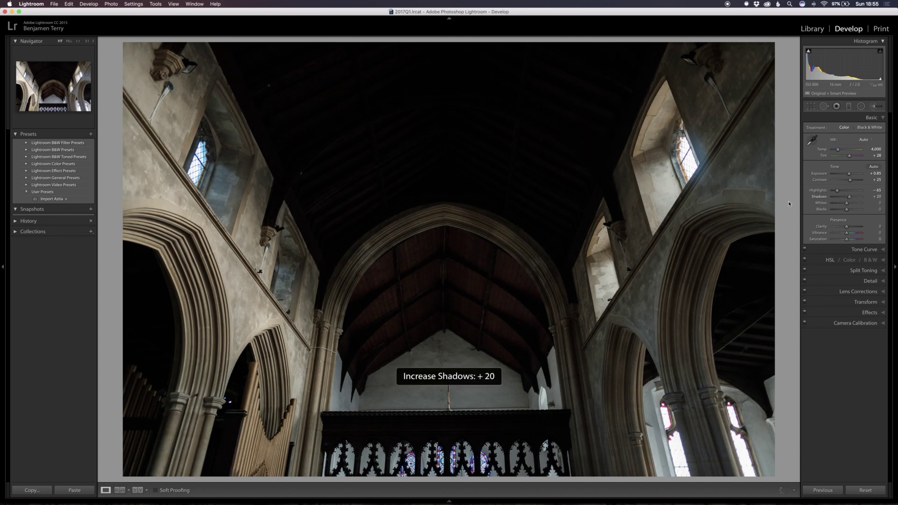
key("equal")
key("equal")
key("equal")
key("equal")
key("equal")
key("equal")
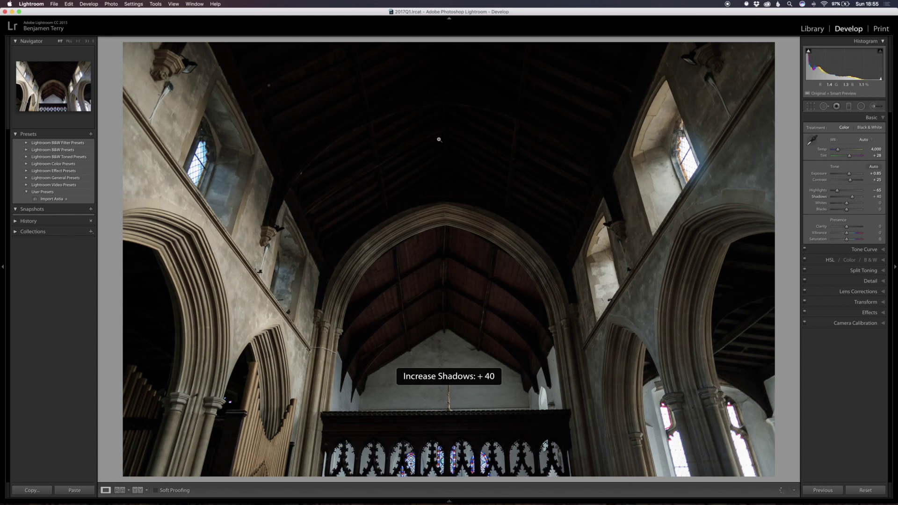
key("equal")
key("equal")
key("equal")
key("equal")
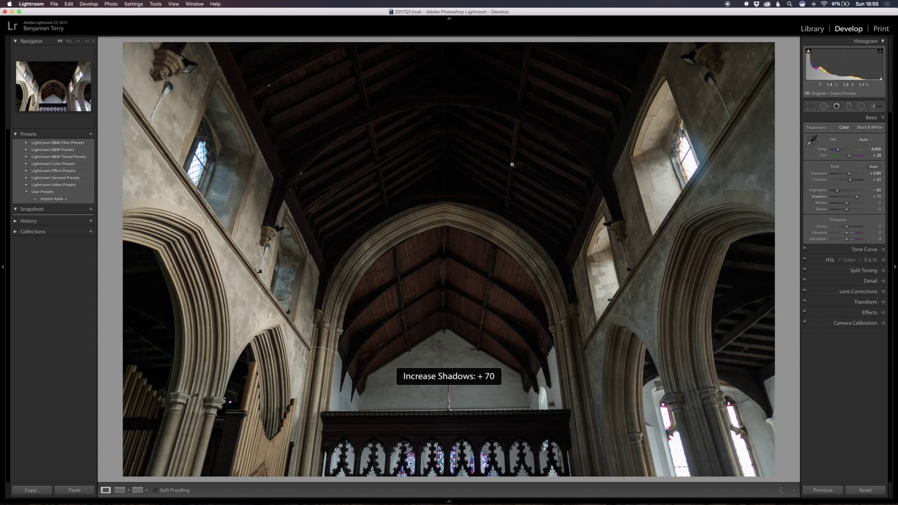
key("equal")
key("equal")
key("equal")
key("equal")
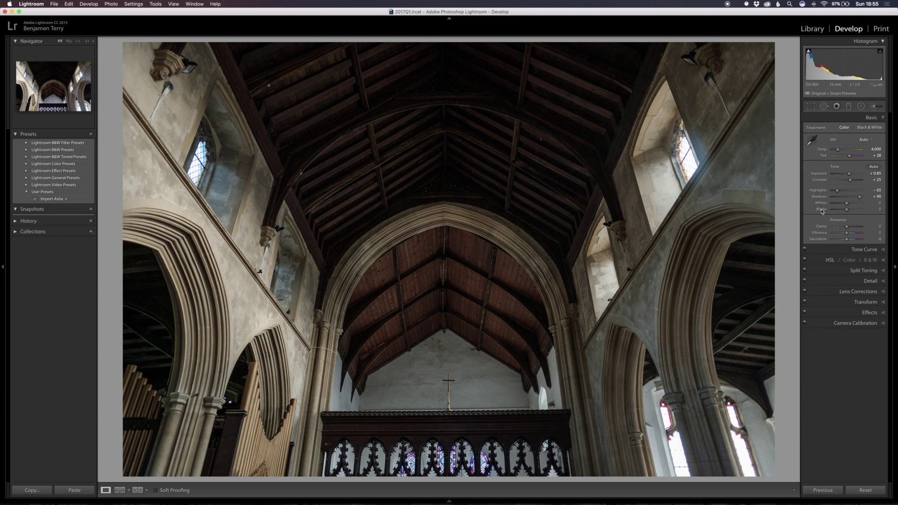
Step: Lower the blacks to -20 to deepen the darkest tones
mouse_move(822, 211)
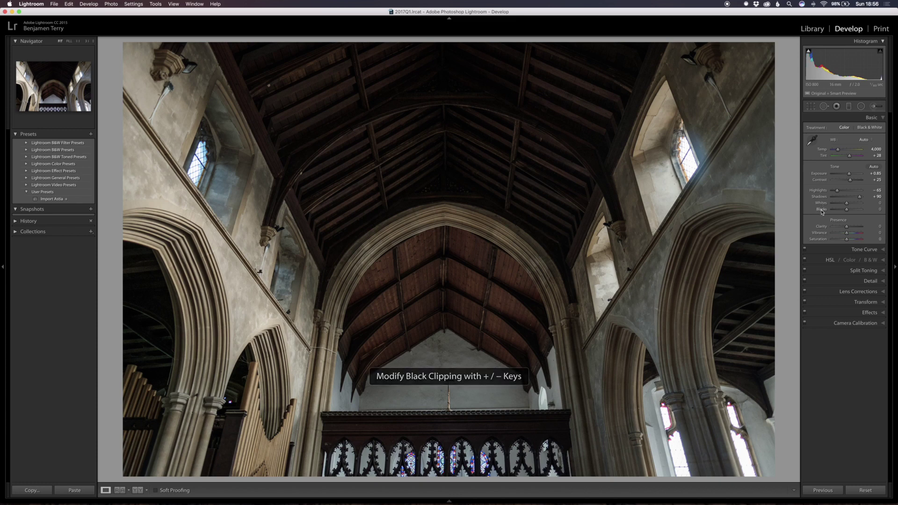
key("minus")
key("minus")
key("minus")
key("minus")
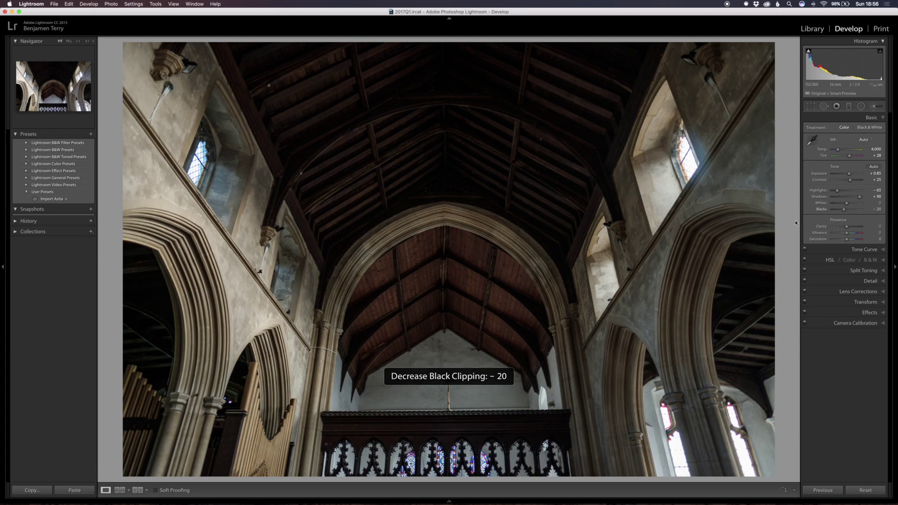
Step: Raise the clarity to +25 to strengthen midtone detail
key("period")
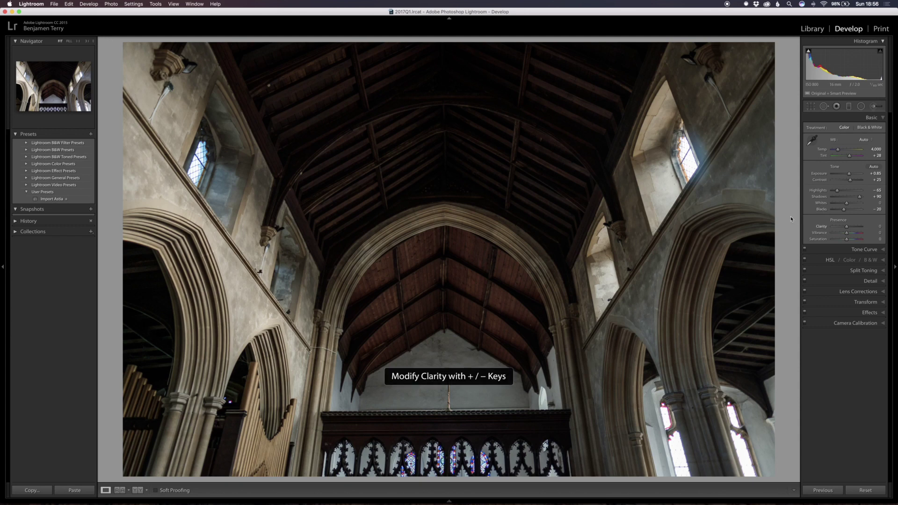
key("equal")
key("equal")
key("equal")
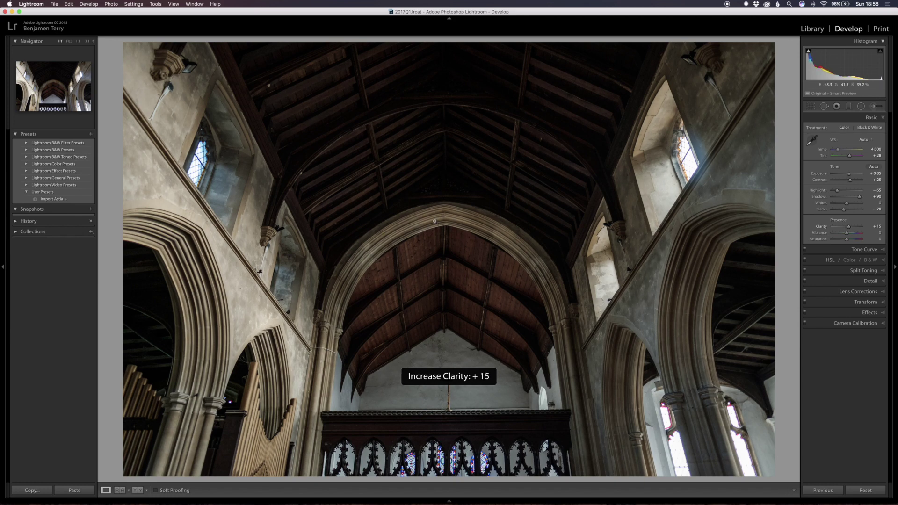
key("equal")
key("equal")
Step: Raise the vibrance to +25 to enrich the muted colours
key("period")
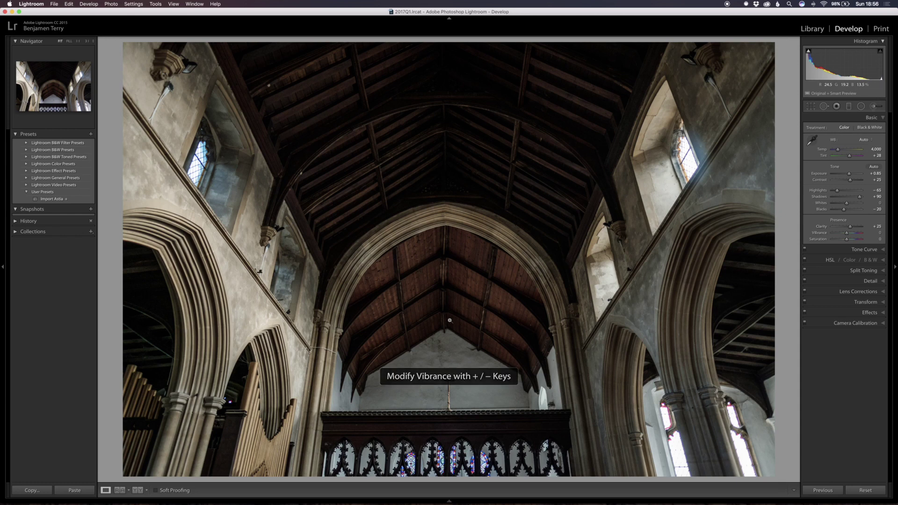
key("plus")
key("plus")
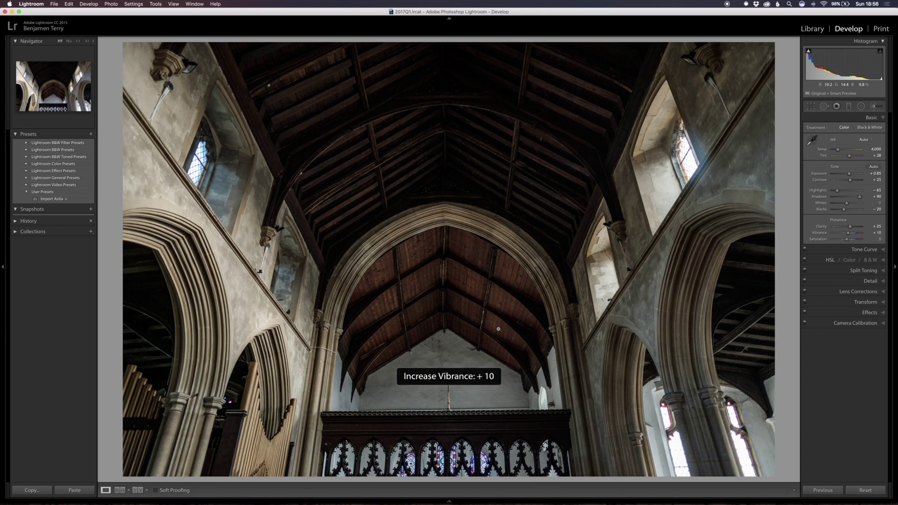
key("plus")
key("plus")
key("plus")
key("comma")
key("comma")
Step: Shape the RGB point curve with a slightly lifted black point, a midtone anchor and a lowered shadow point
left_click(868, 251)
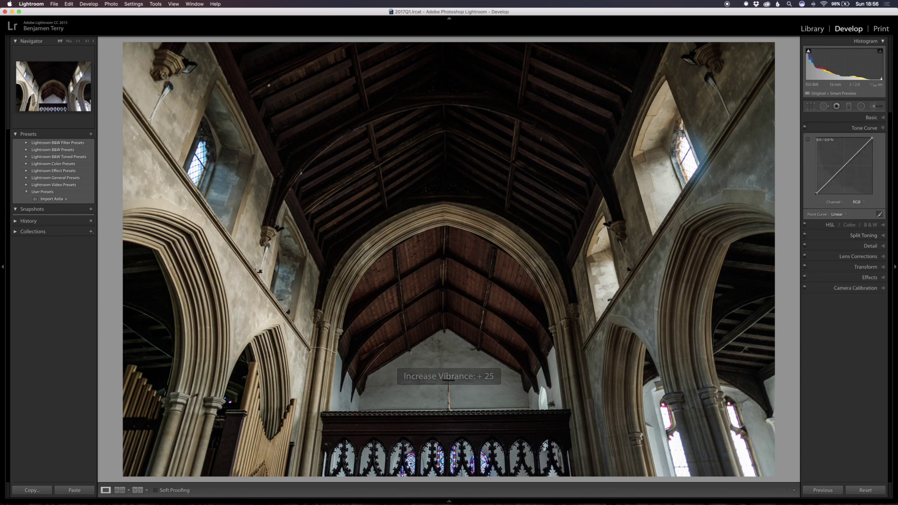
left_click_drag(816, 193, 816, 188)
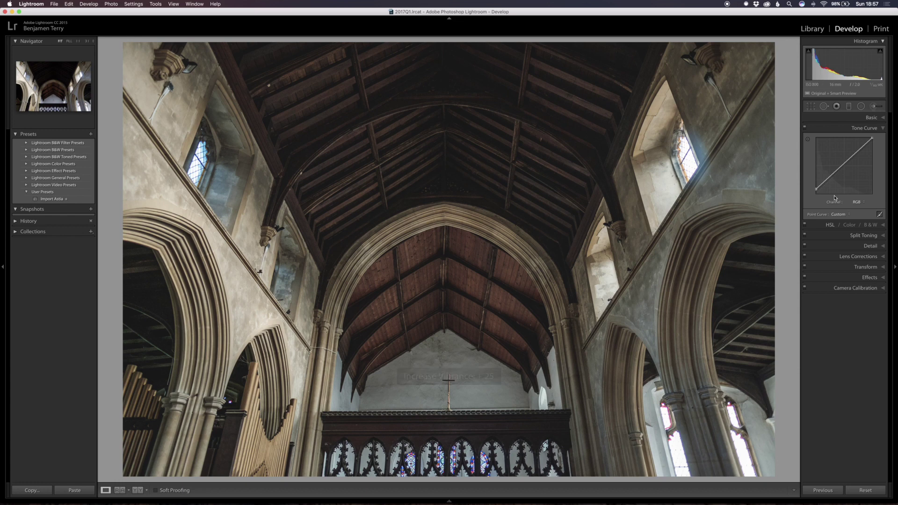
left_click(831, 176)
left_click(845, 164)
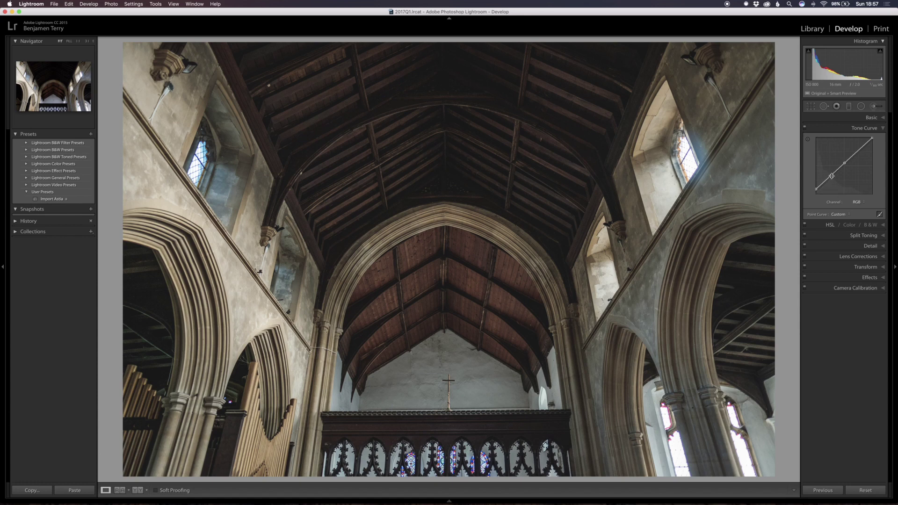
left_click_drag(831, 176, 830, 179)
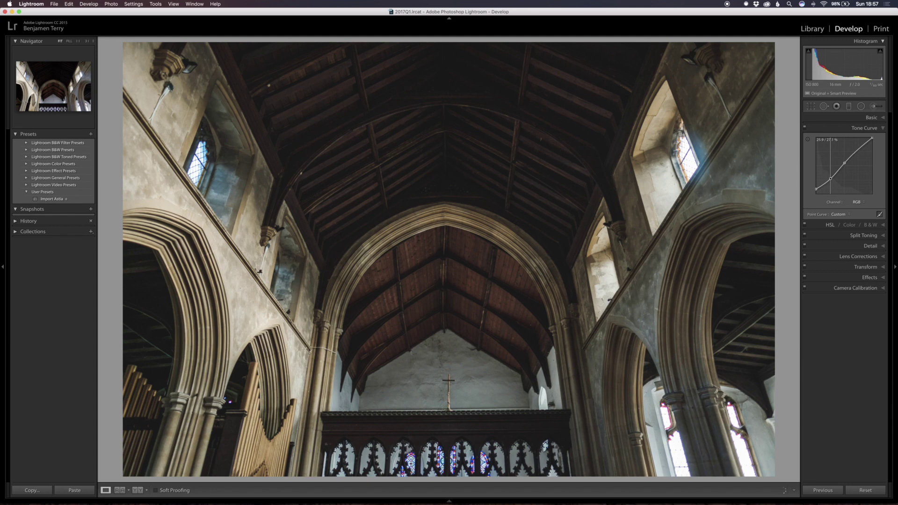
left_click_drag(831, 179, 831, 179)
Step: Darken the warm tones with the targeted HSL luminance adjustment, to Orange -16 and Red -1
left_click(829, 224)
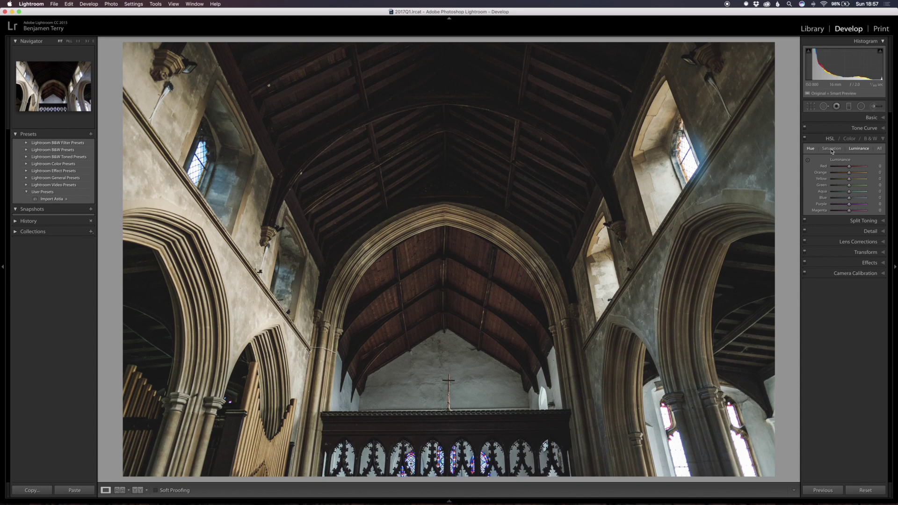
left_click(808, 162)
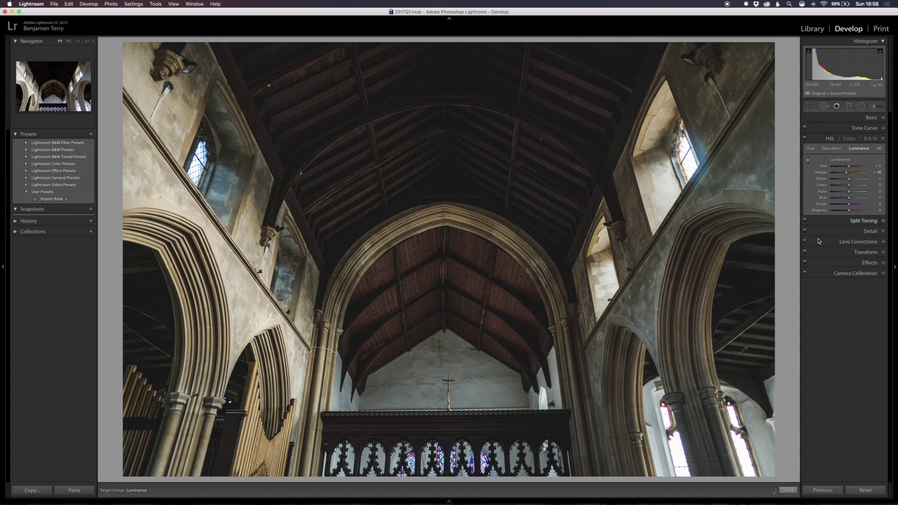
Step: Centre the detail preview on the cross above the screen and raise the sharpening amount to about 35
left_click(823, 231)
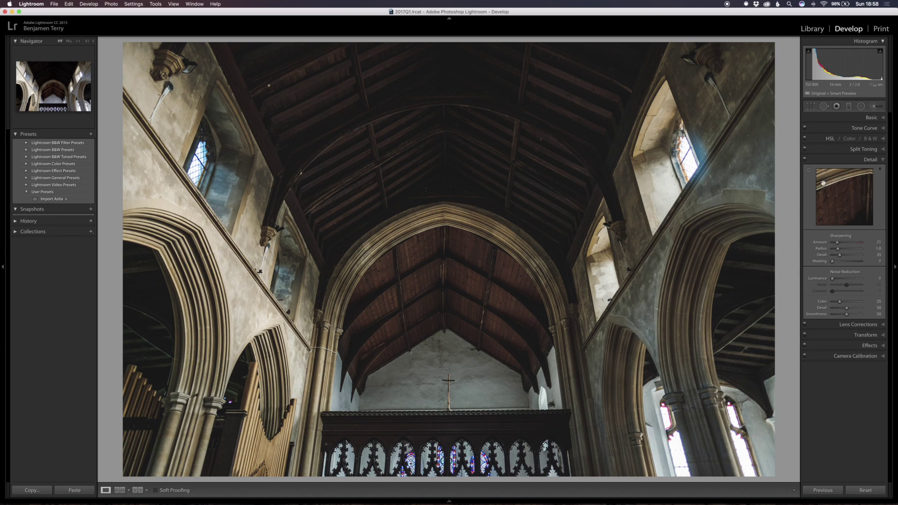
left_click(809, 172)
left_click(449, 380)
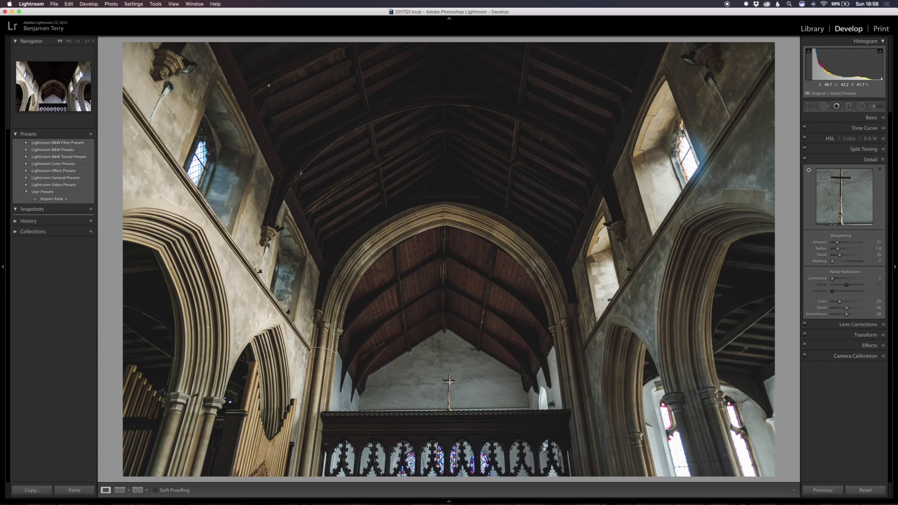
left_click(449, 381)
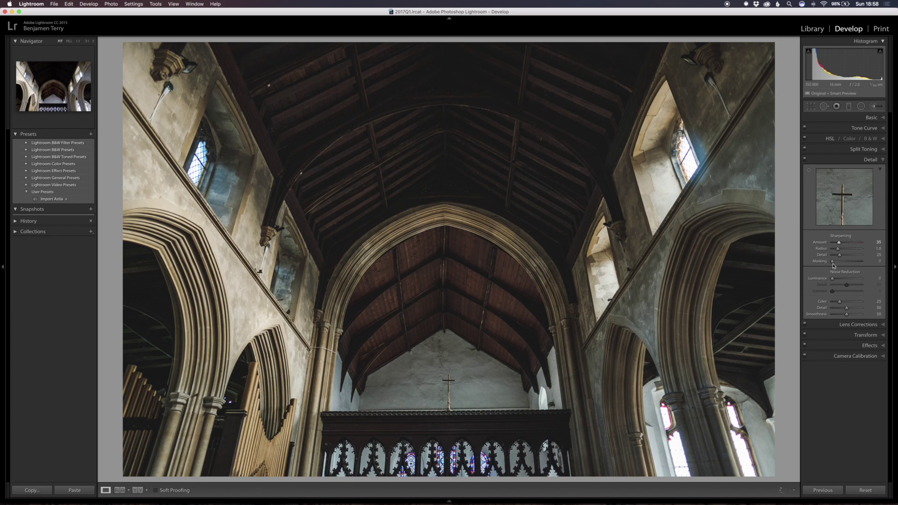
Step: Set the sharpening masking to 40 while previewing the black-and-white edge mask
key("alt")
key("alt")
left_click_drag(832, 264, 841, 265)
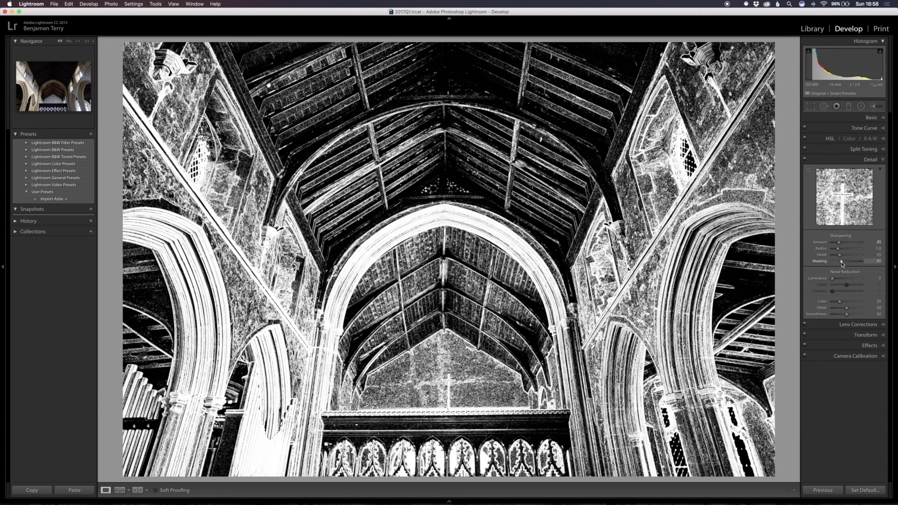
left_click_drag(842, 264, 842, 265)
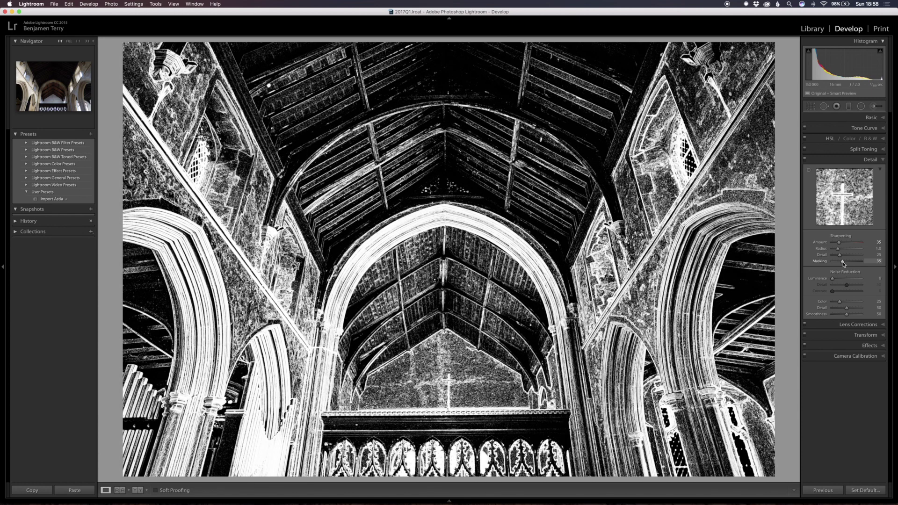
left_click_drag(844, 265, 844, 264)
key("alt")
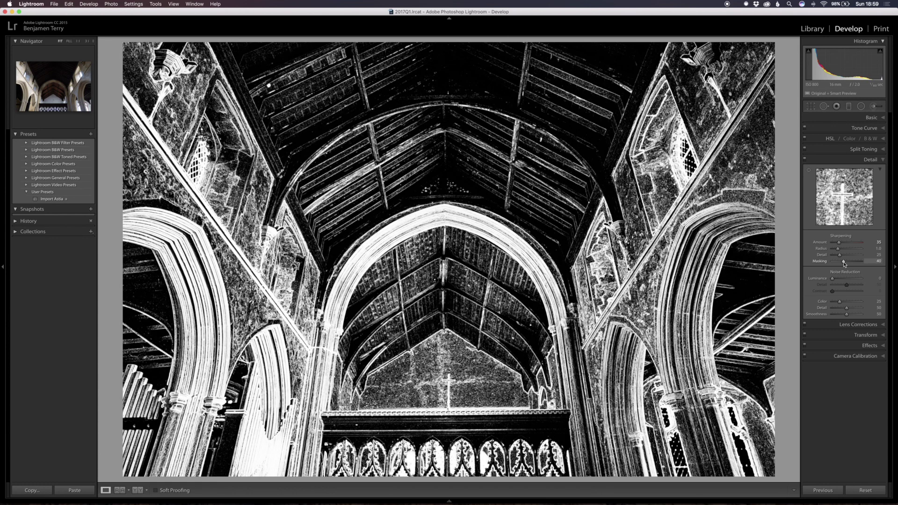
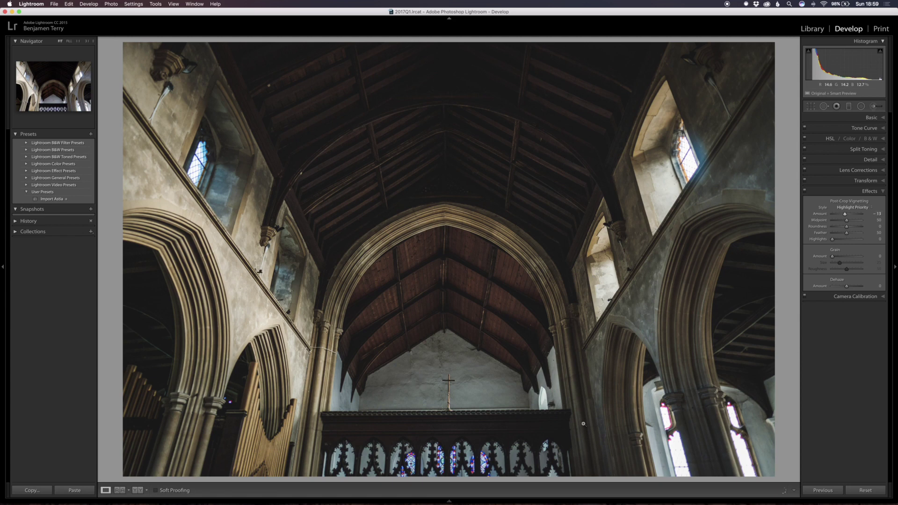
Step: Remove the purple fringing by sampling its colour at the upper-left stained-glass window with the Defringe colour selector
left_click(860, 170)
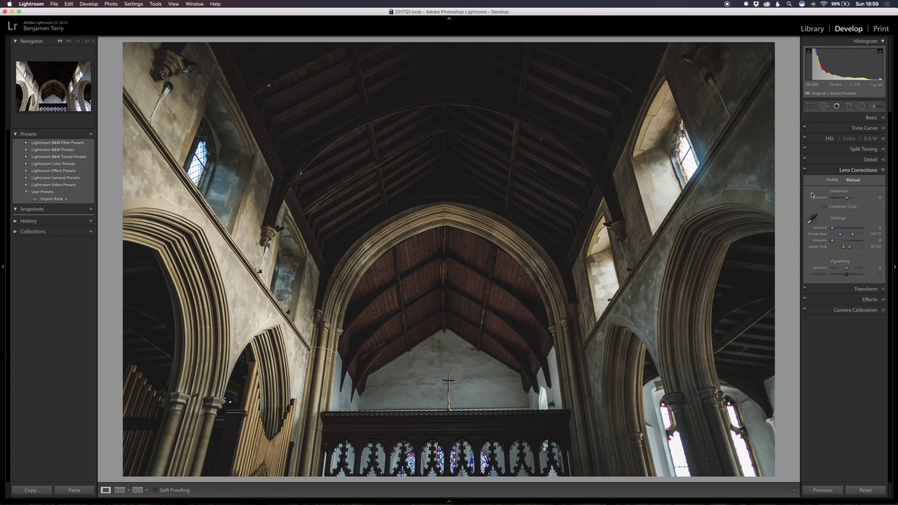
left_click(812, 218)
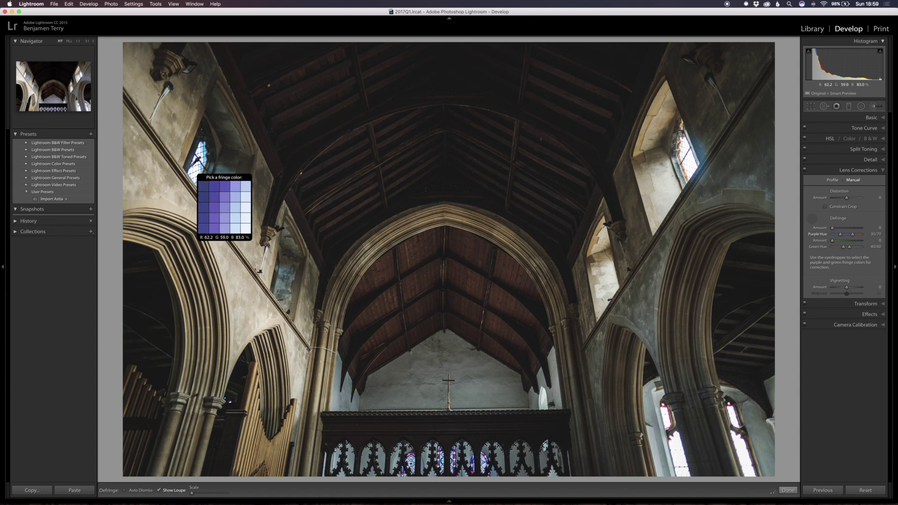
left_click(196, 165)
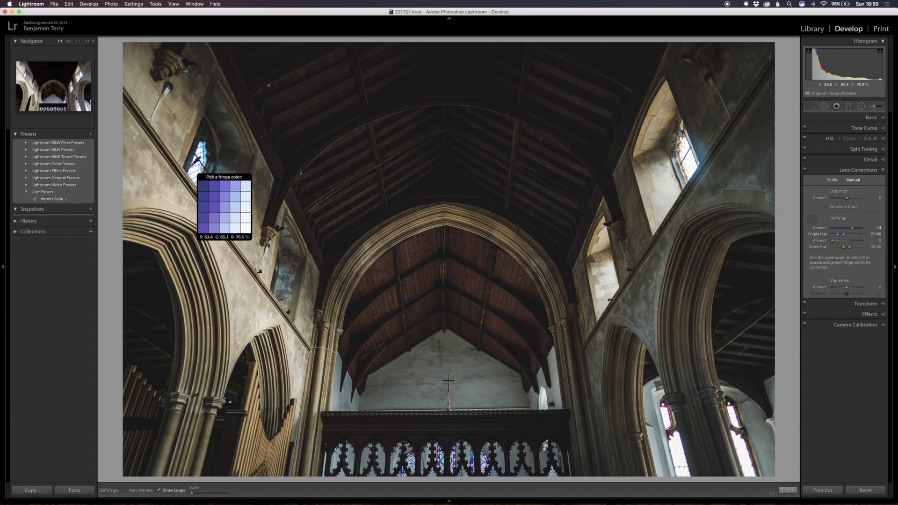
left_click(814, 218)
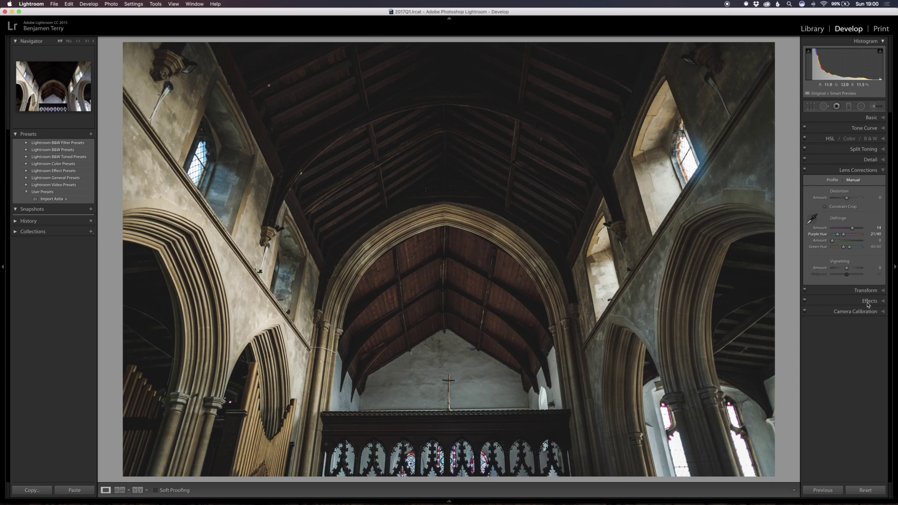
Step: Try the Level option of the Upright correction on the photo and turn Upright back off
left_click(869, 291)
left_click(820, 214)
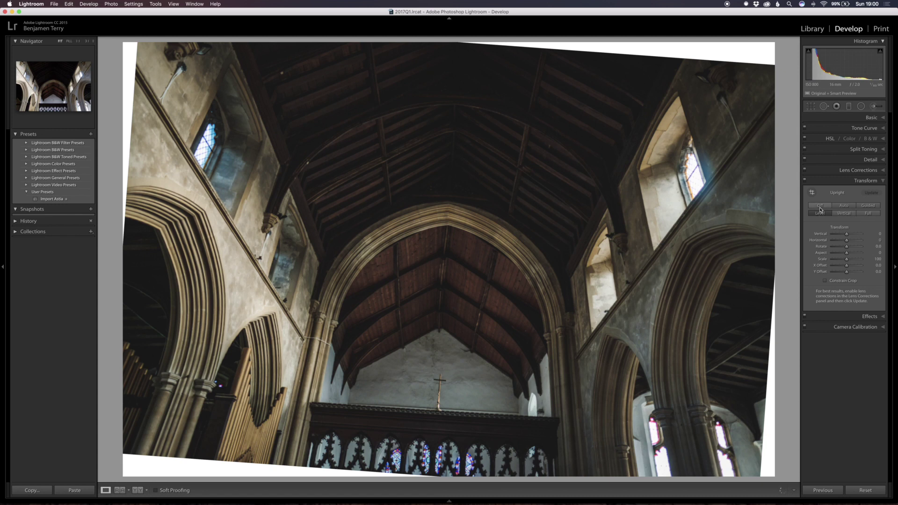
left_click(820, 206)
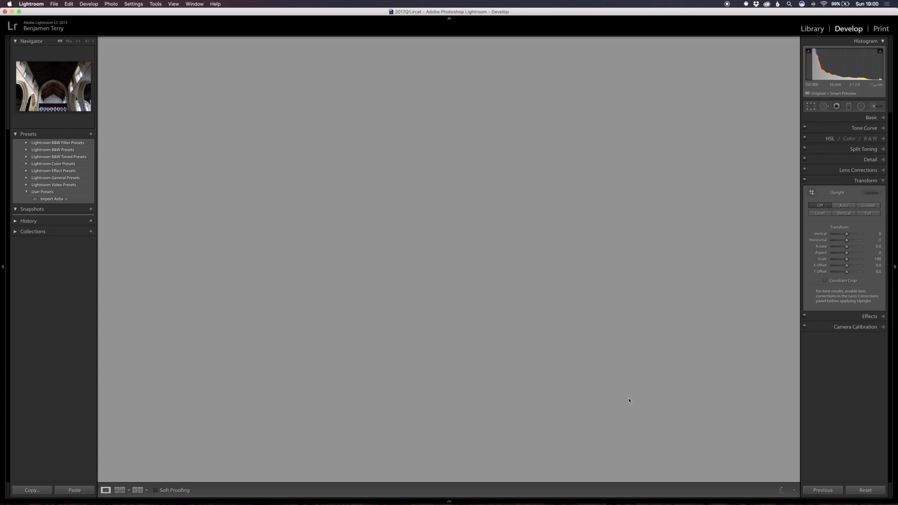
Step: Straighten the photo with a crop rotation of 0.40 degrees and apply the crop
key("r")
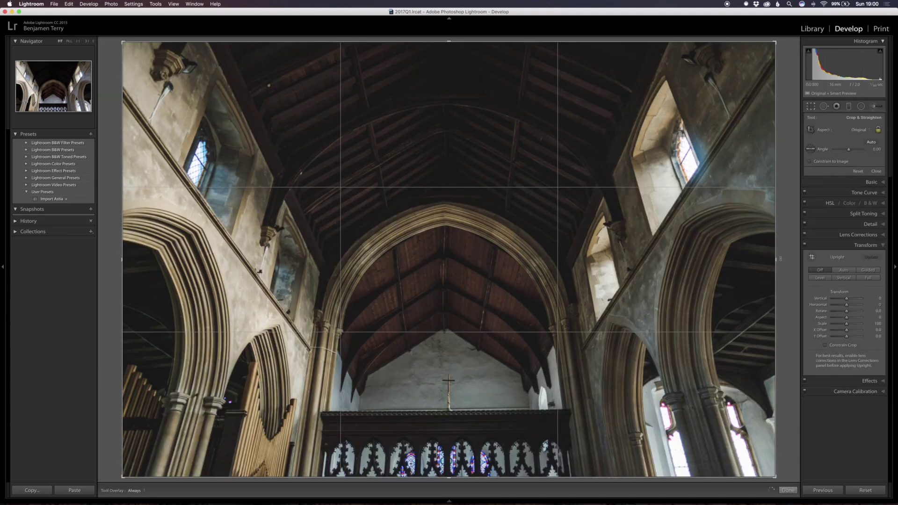
left_click_drag(780, 259, 782, 260)
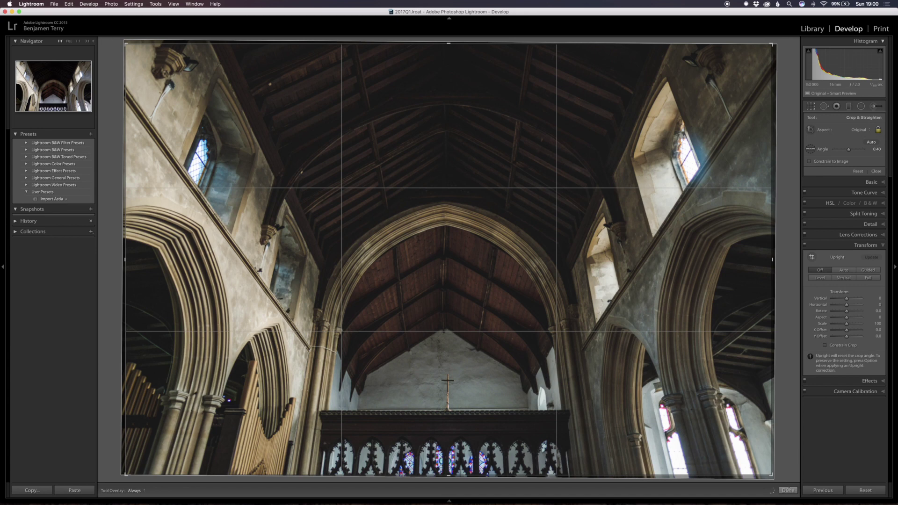
left_click(788, 491)
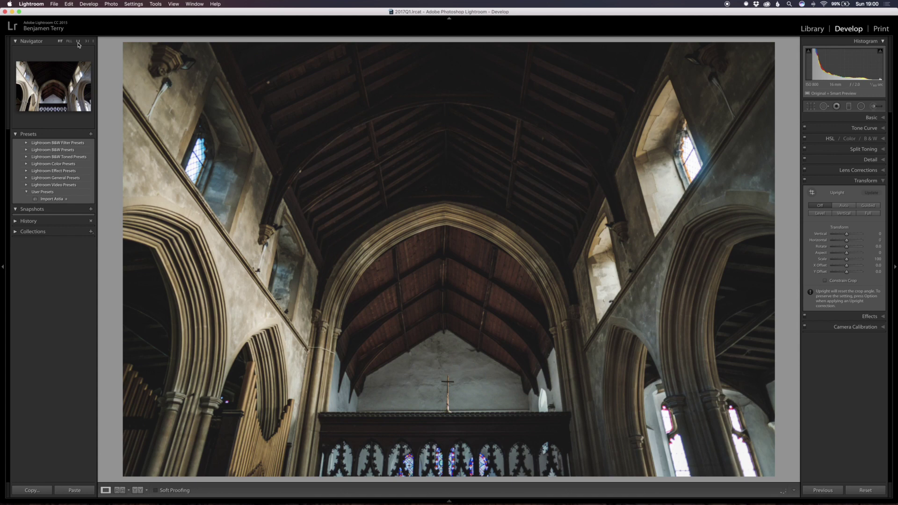
Step: Zoom in on the central arch and the plaster wall around the cross to examine the fine detail
left_click(469, 335)
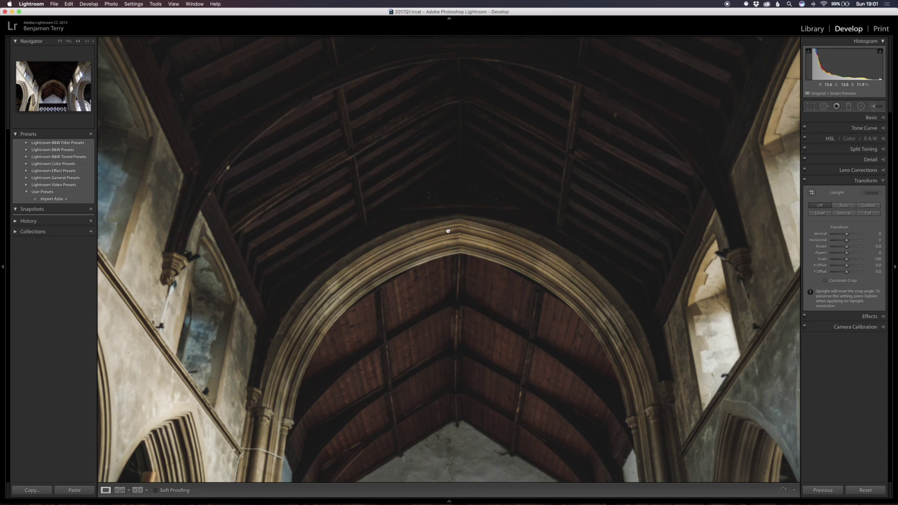
scroll(448, 231, "down", 5)
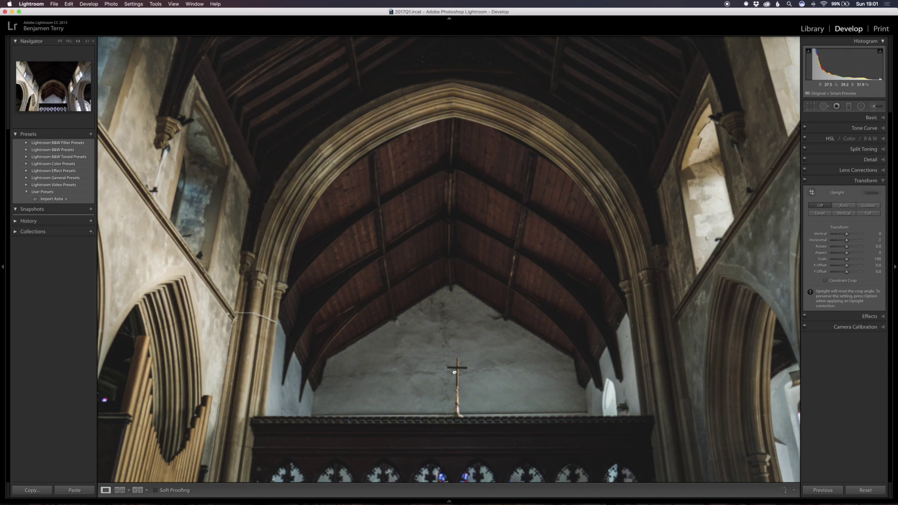
scroll(454, 372, "down", 2)
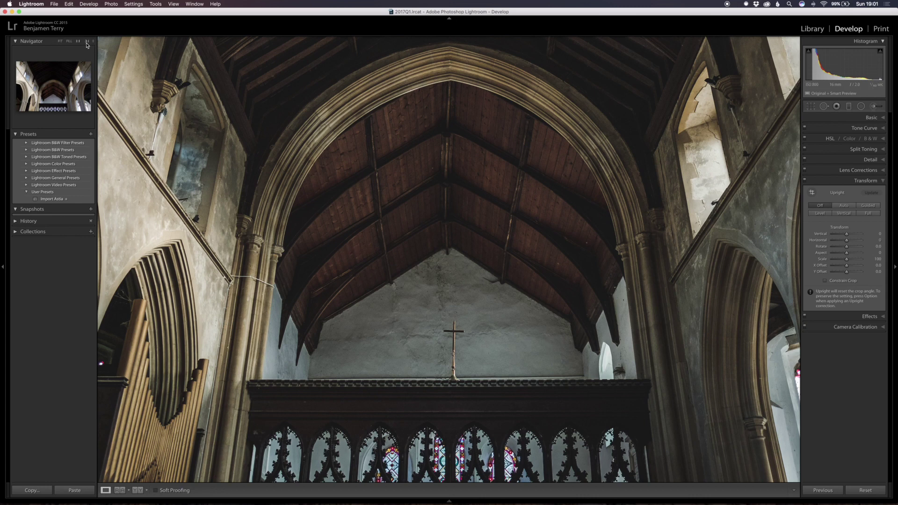
left_click(411, 296)
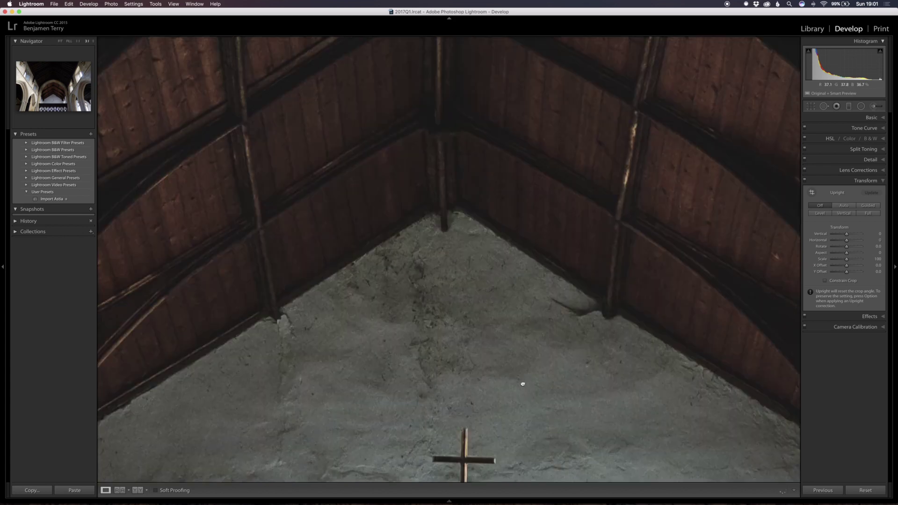
scroll(512, 308, "down", 5)
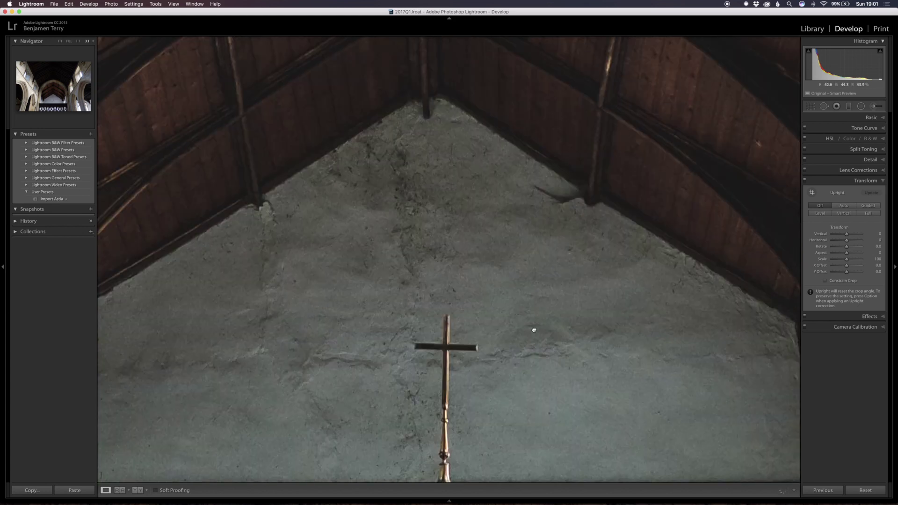
scroll(533, 325, "down", 2)
scroll(533, 326, "down", 1)
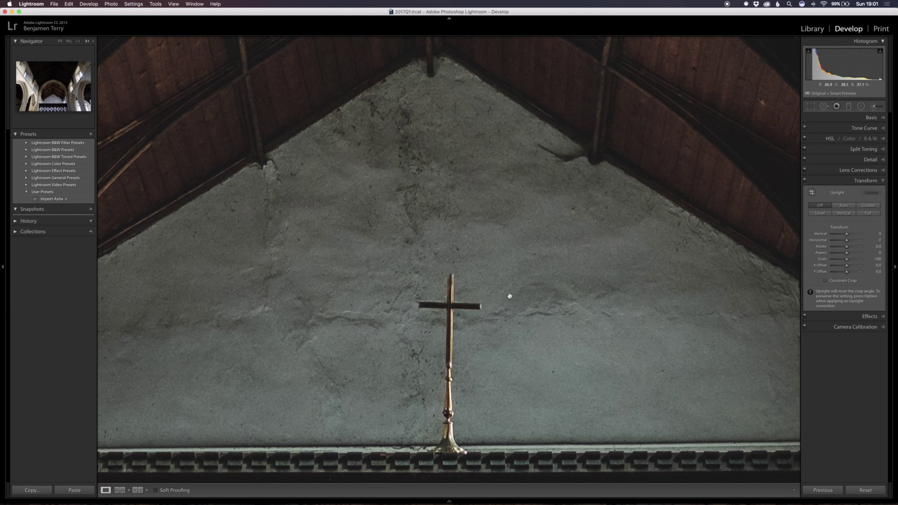
Step: Switch to ON1 Photo RAW, show the additional adjustments and set the white balance preset to Auto
key("super+Tab")
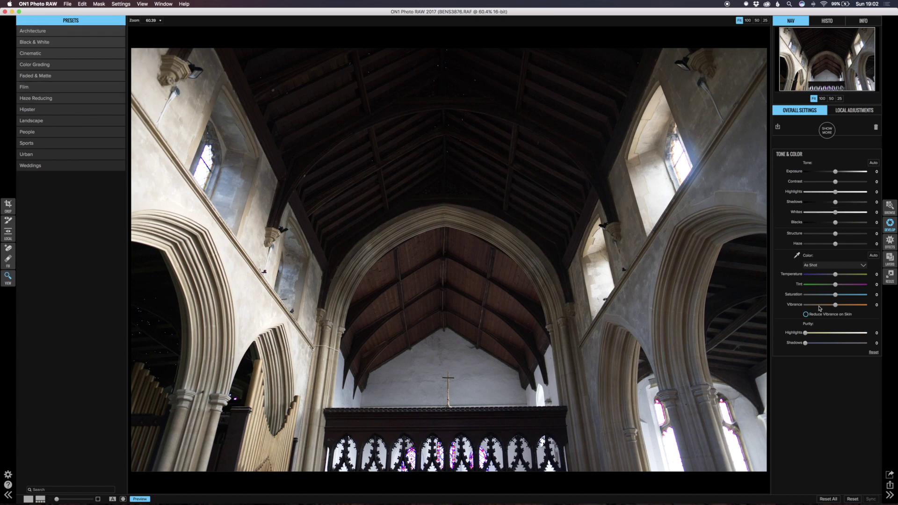
left_click(828, 132)
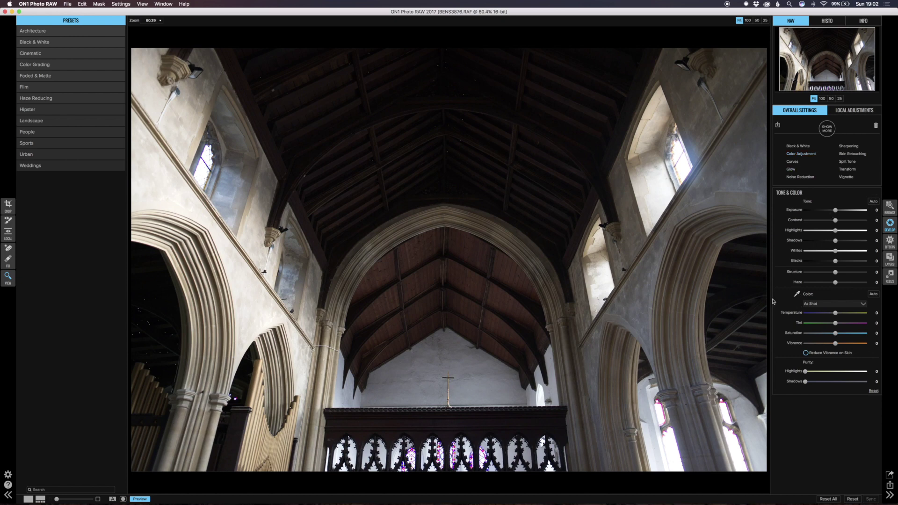
left_click(863, 305)
left_click(845, 314)
left_click(863, 307)
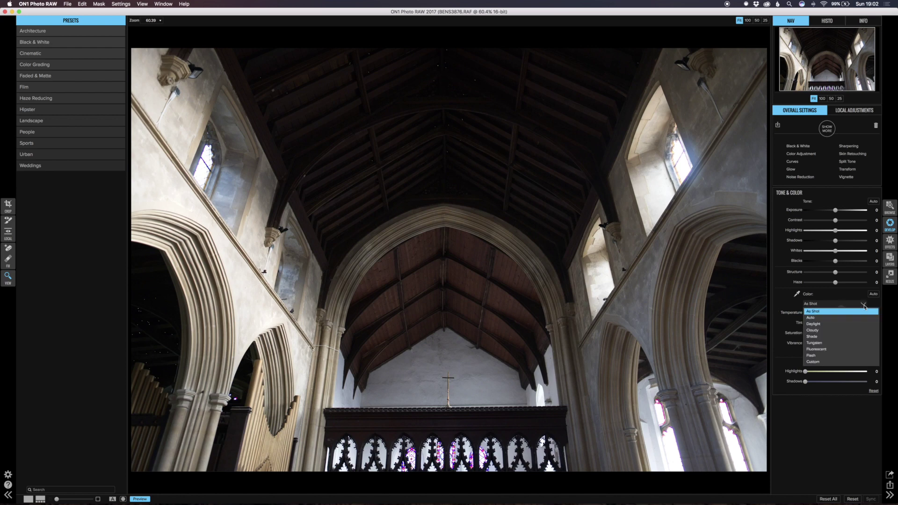
left_click(813, 318)
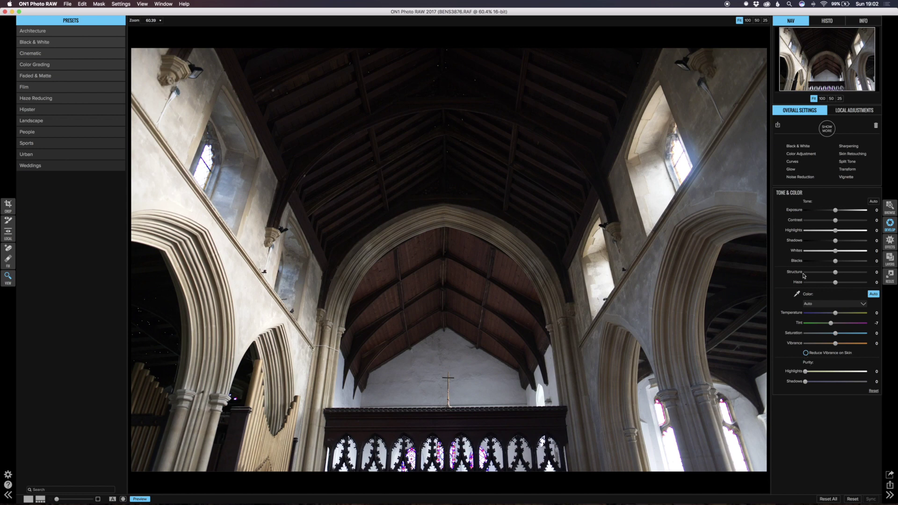
Step: Set the exposure to 0.55, the contrast to 9 and the tone highlights to -50
left_click_drag(837, 212, 840, 214)
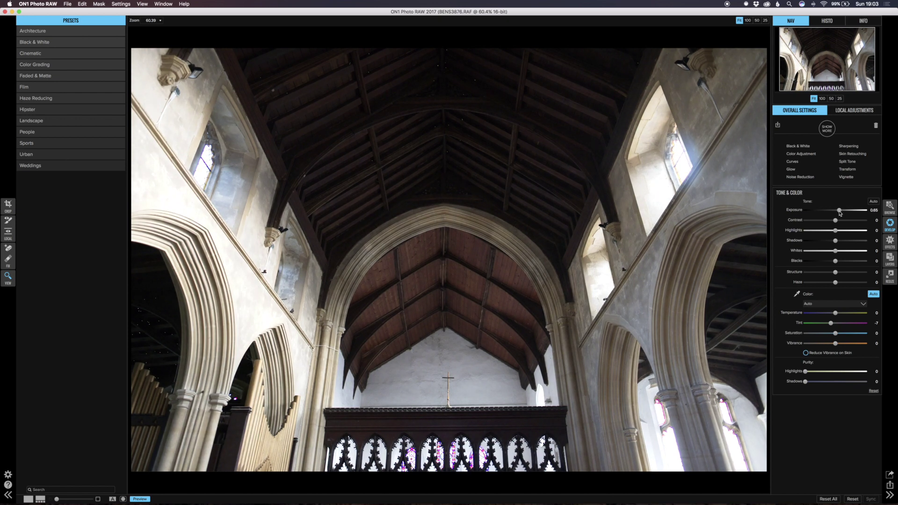
left_click_drag(840, 213, 839, 213)
left_click_drag(835, 222, 841, 223)
left_click_drag(834, 234, 819, 234)
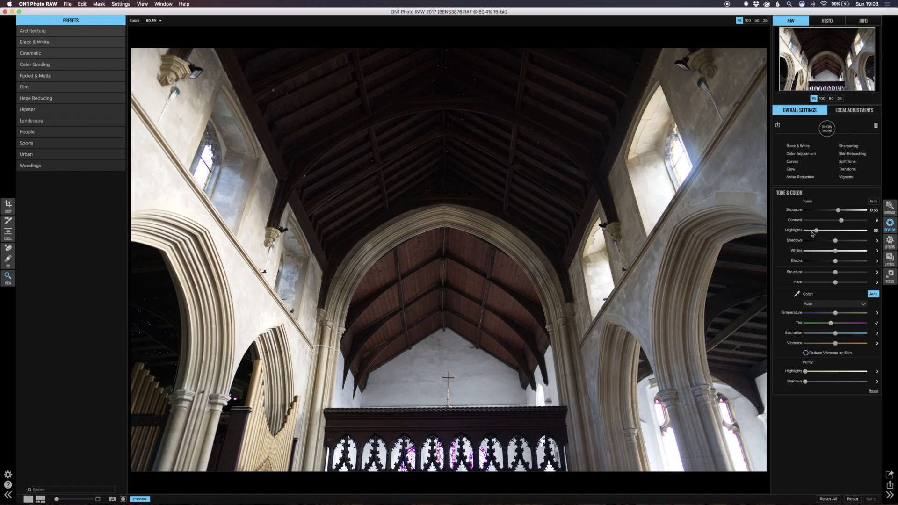
left_click_drag(814, 234, 812, 234)
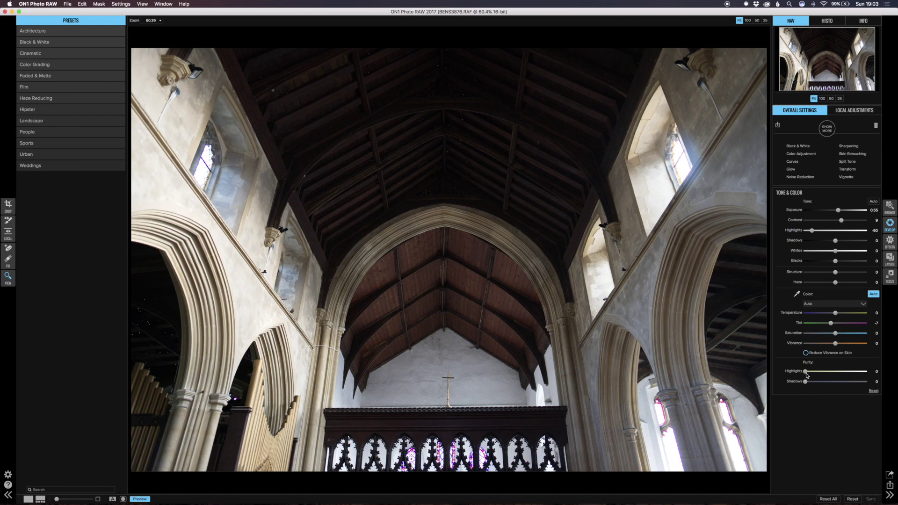
Step: Set the highlights purity to 15, the blacks to -5 and the shadows to 24
left_click_drag(806, 374, 826, 374)
left_click_drag(835, 264, 833, 264)
left_click_drag(836, 242, 854, 243)
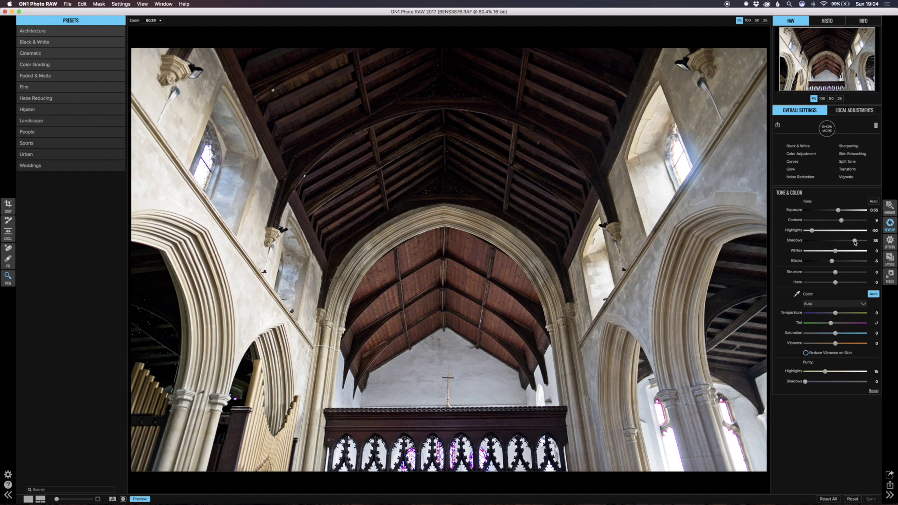
left_click_drag(853, 242, 850, 243)
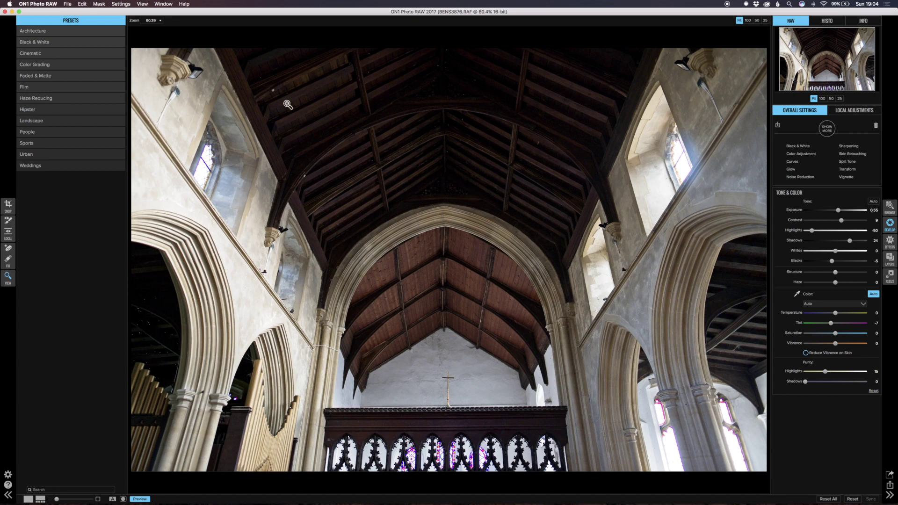
Step: Zoom to 100% on the dark roof beams and examine the detail in the lifted shadows
left_click(441, 71)
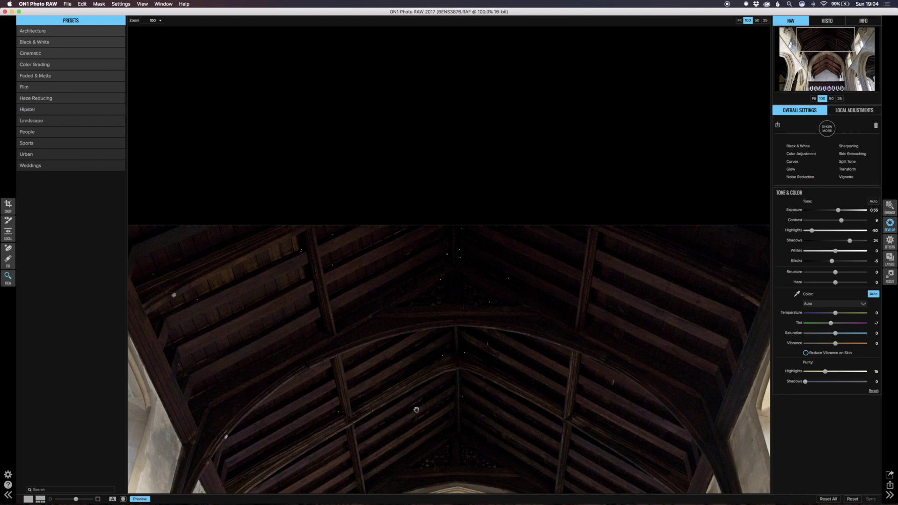
scroll(280, 295, "down", 2)
scroll(199, 333, "down", 1)
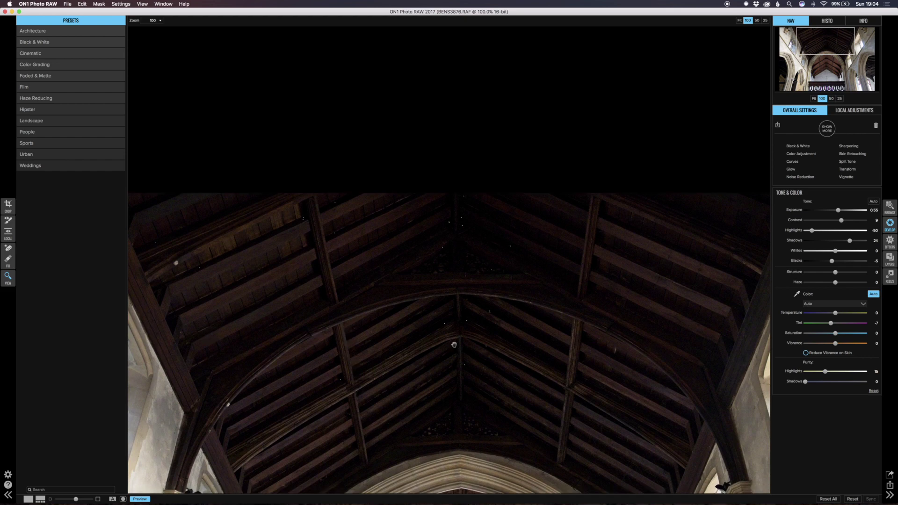
scroll(453, 344, "down", 3)
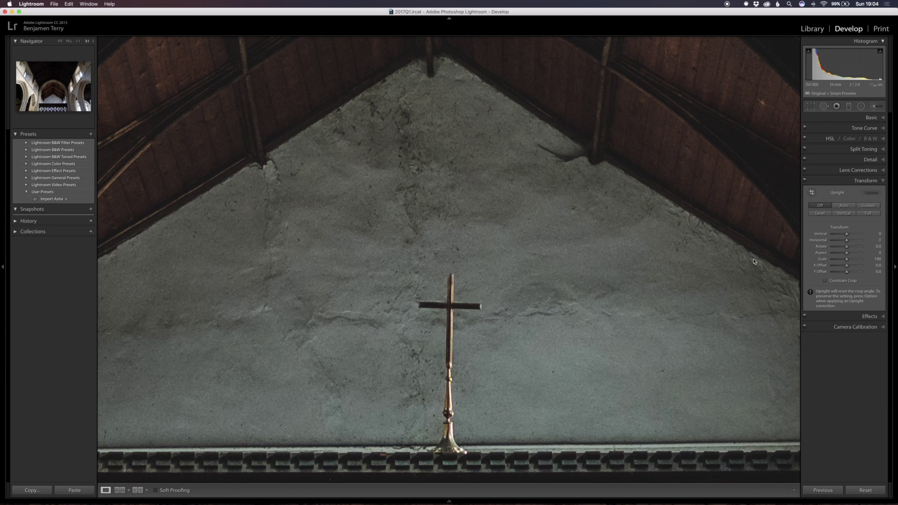
Step: Check the sharpening and noise reduction settings in Lightroom, and compare with the roof and arch detail at 100% in ON1 Photo RAW
left_click(871, 161)
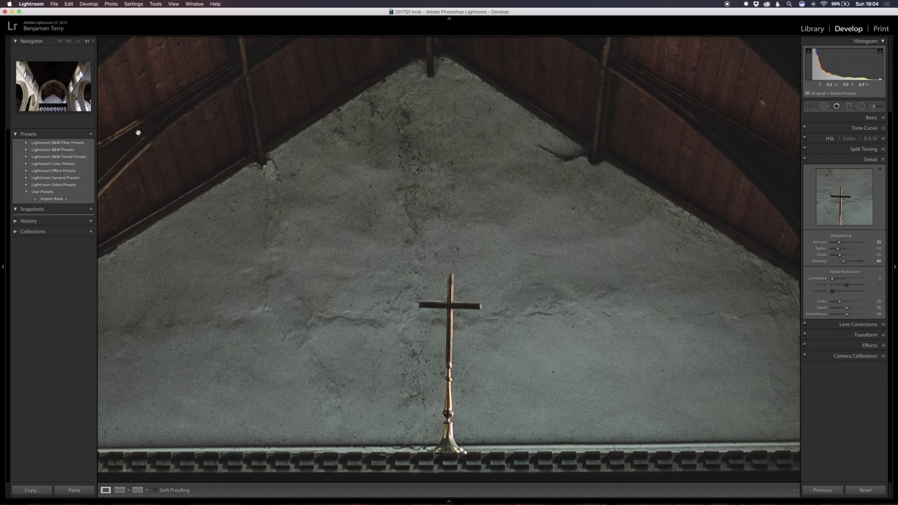
key("ctrl+Right")
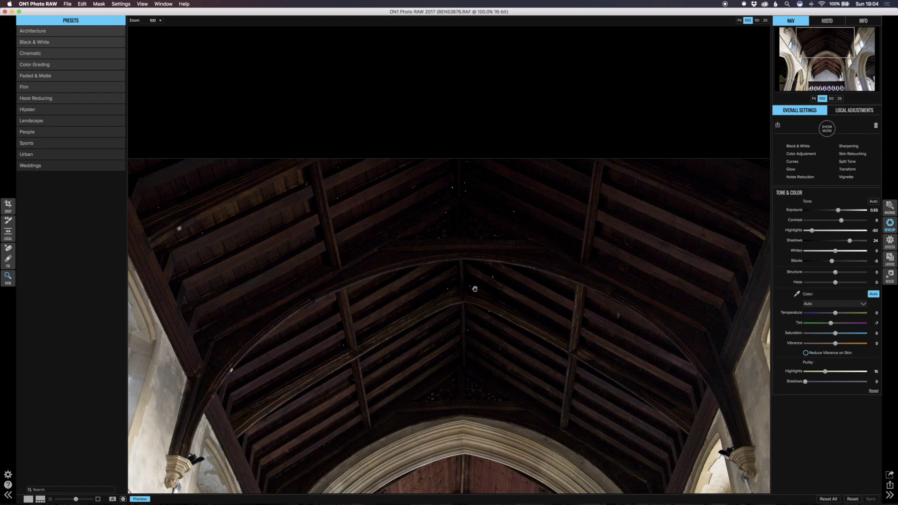
scroll(474, 288, "down", 3)
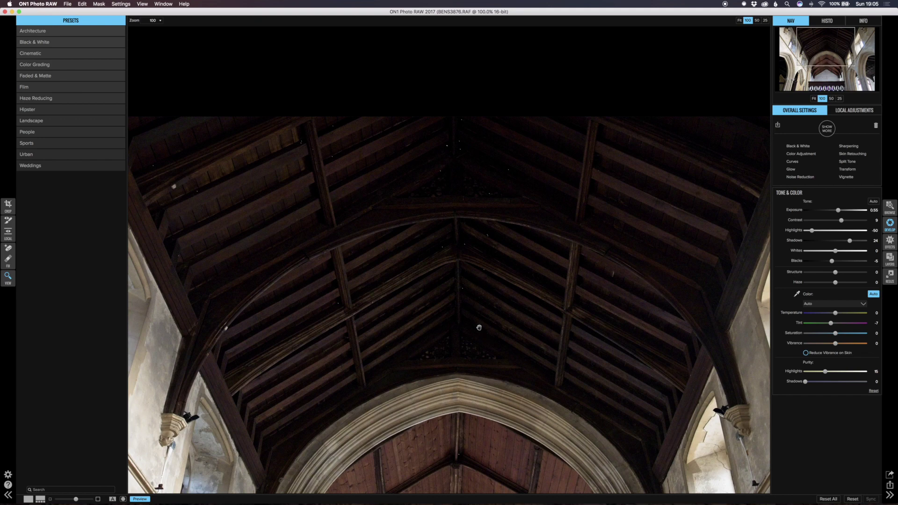
scroll(487, 329, "down", 3)
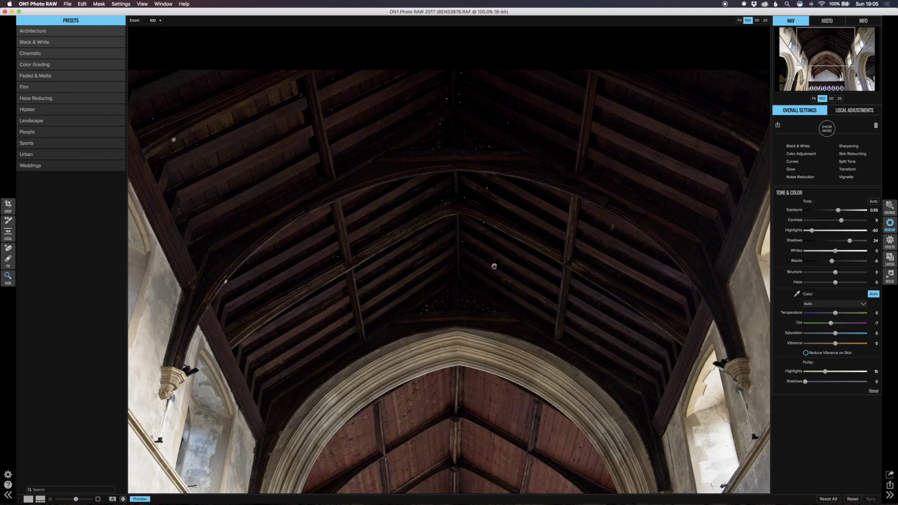
scroll(494, 266, "down", 2)
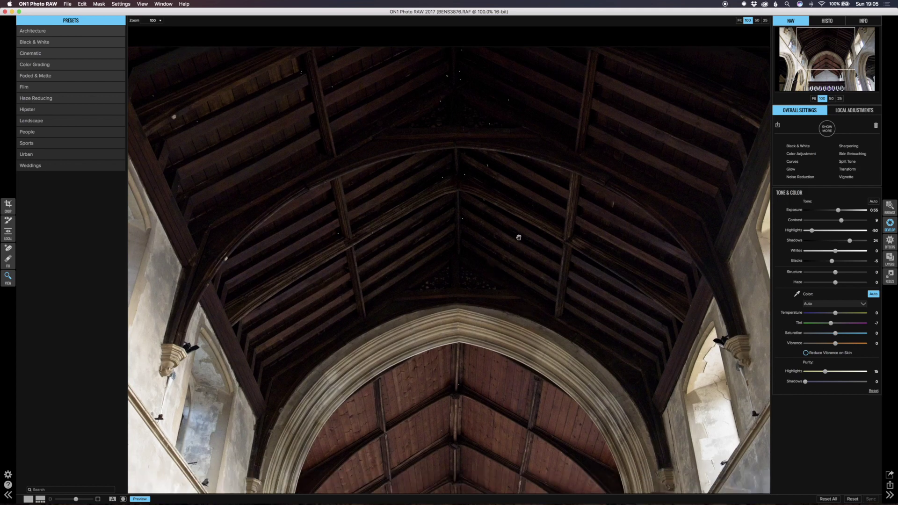
scroll(519, 237, "down", 1)
scroll(516, 255, "down", 1)
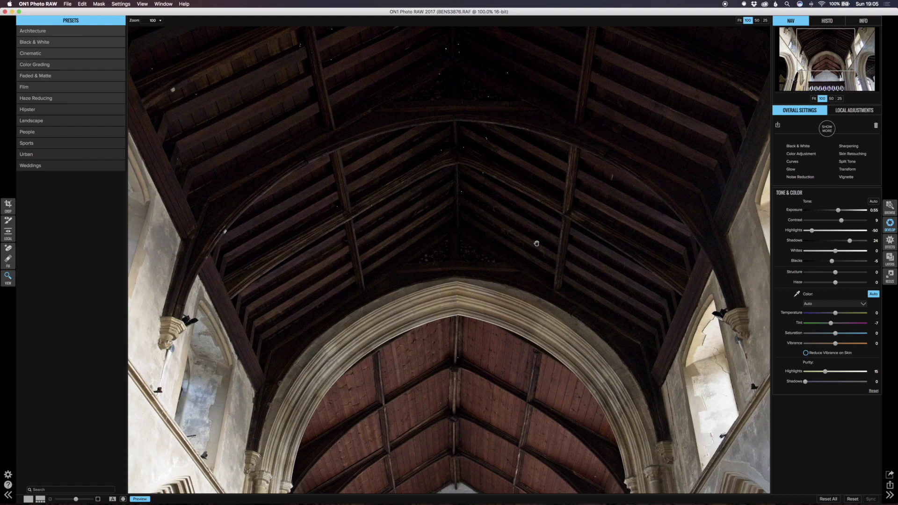
scroll(537, 243, "down", 6)
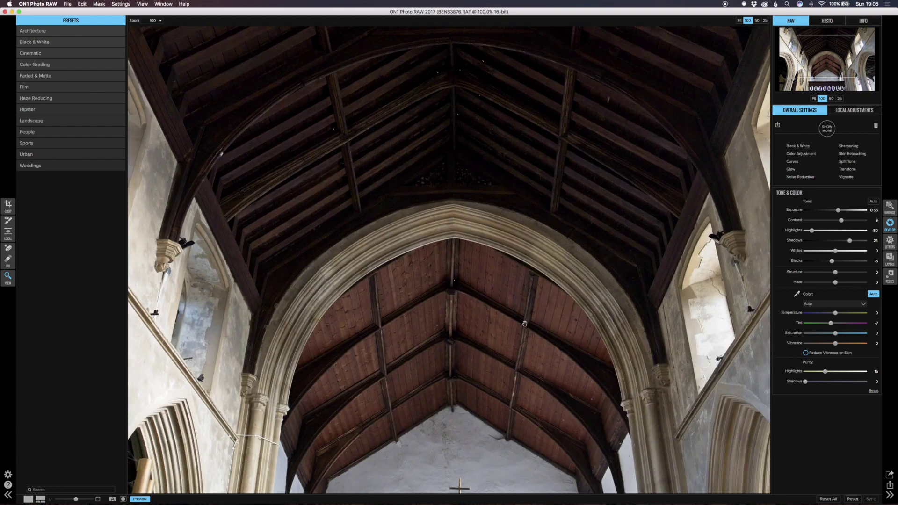
Step: Compare the chancel arch, roof and cross detail at 100% in ON1 Photo RAW with the same photo in Lightroom
scroll(515, 289, "down", 3)
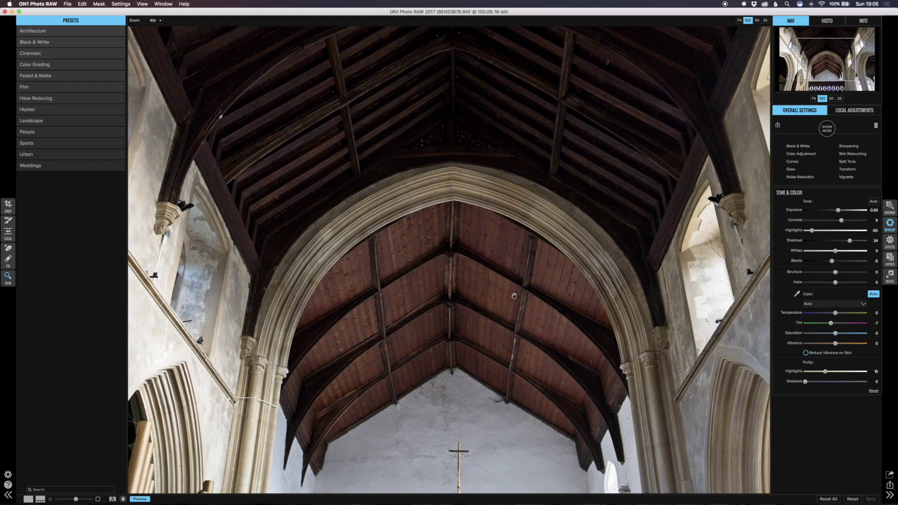
scroll(508, 326, "down", 3)
scroll(508, 326, "down", 3)
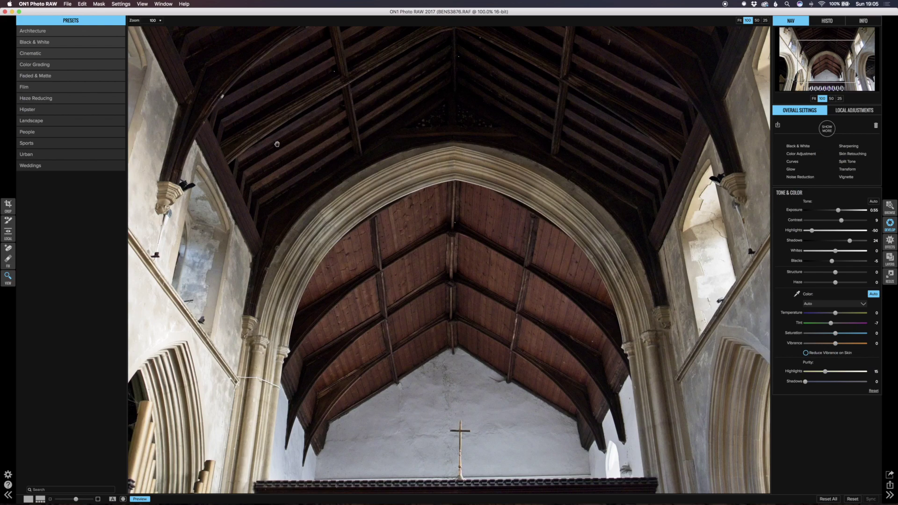
key("ctrl+Left")
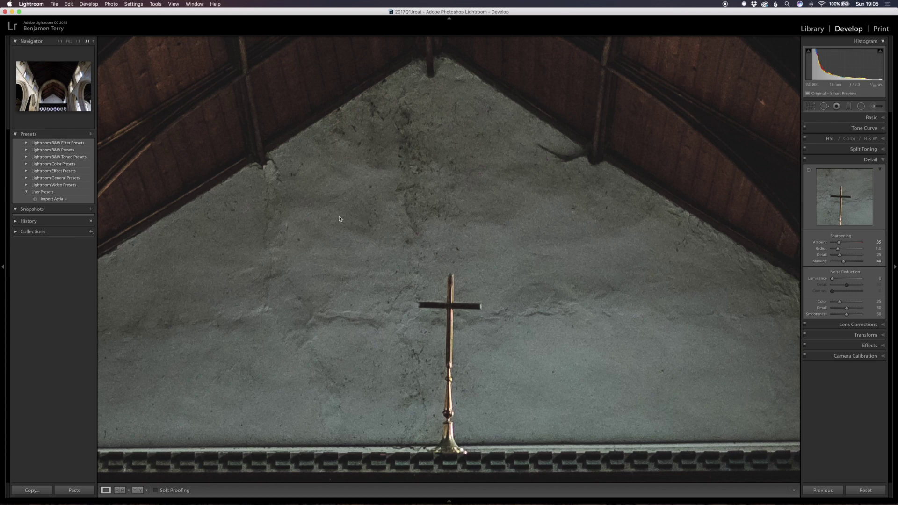
left_click(69, 42)
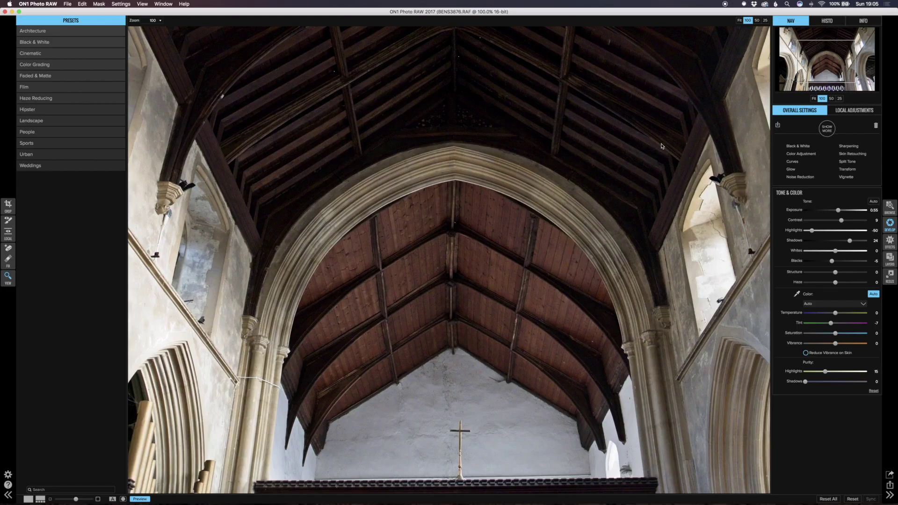
Step: Set the structure to 8 in ON1 Photo RAW and add a Curves adjustment with its black point lifted to fade the shadows
left_click(739, 21)
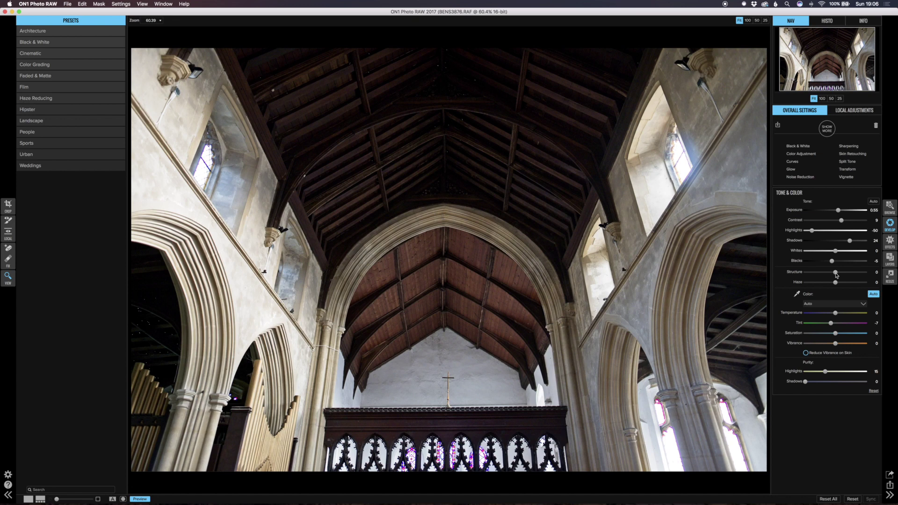
left_click_drag(836, 275, 840, 275)
left_click(794, 164)
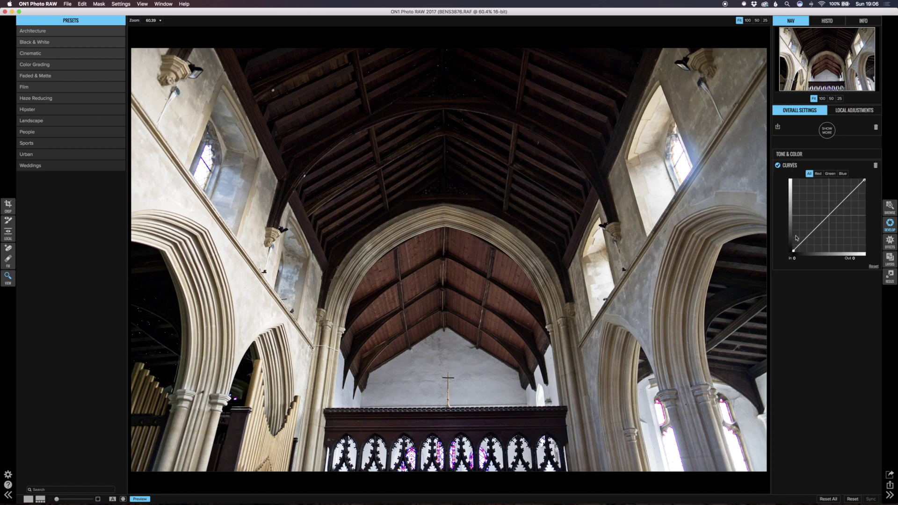
left_click_drag(793, 253, 793, 242)
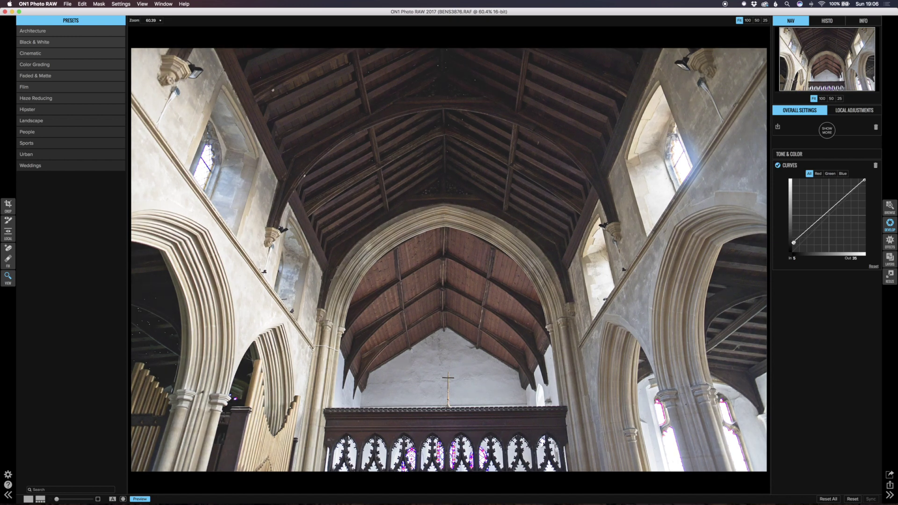
left_click_drag(794, 242, 793, 244)
Step: Add a shadow point and a midtone point to the curve, placing the shadow point at in 71, out 68
left_click(810, 228)
left_click(832, 208)
left_click_drag(811, 229, 814, 234)
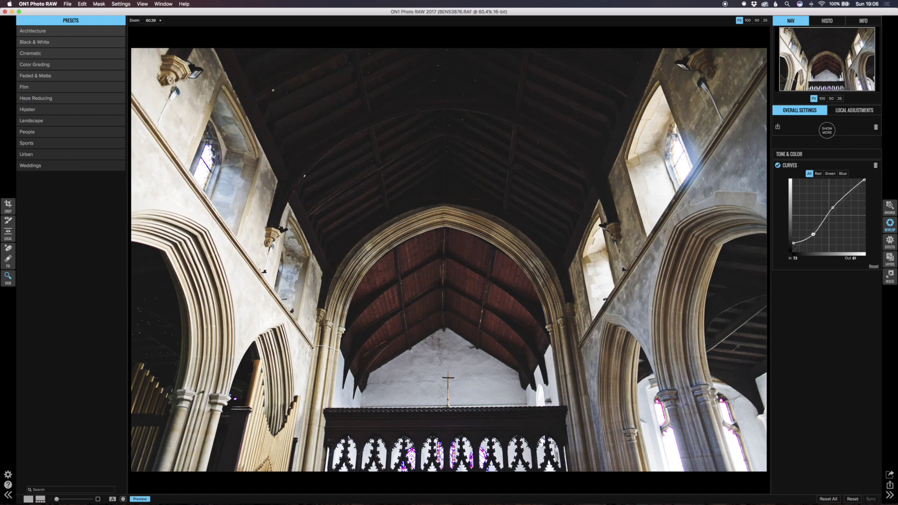
left_click_drag(814, 234, 812, 232)
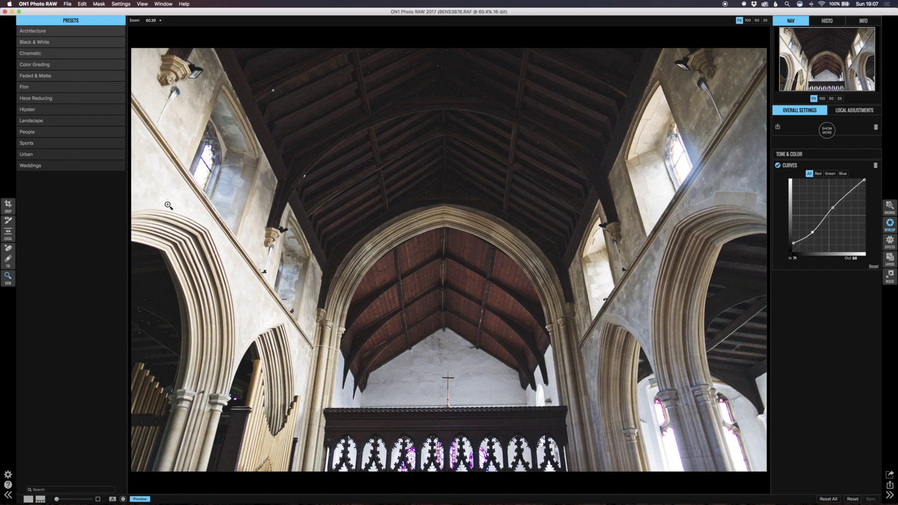
Step: Return to the tone settings, set the highlights to -85 and lower the whites
left_click(828, 136)
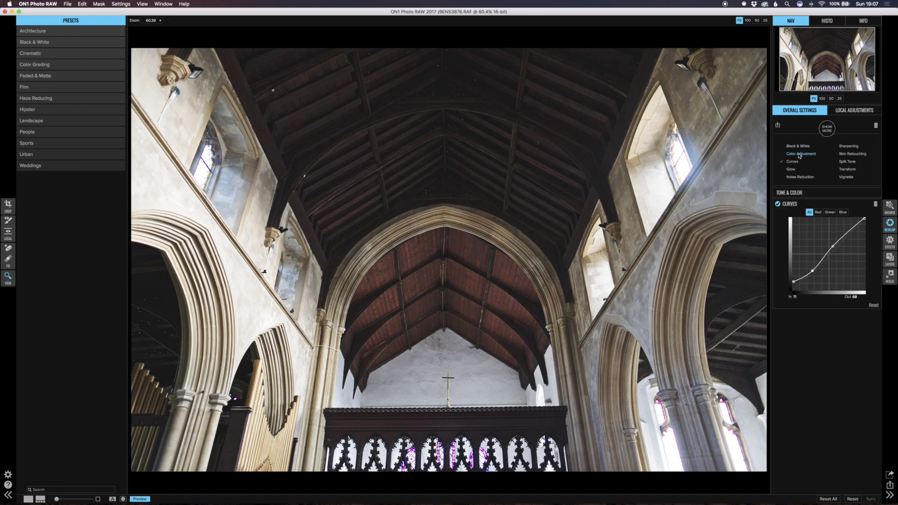
mouse_move(873, 190)
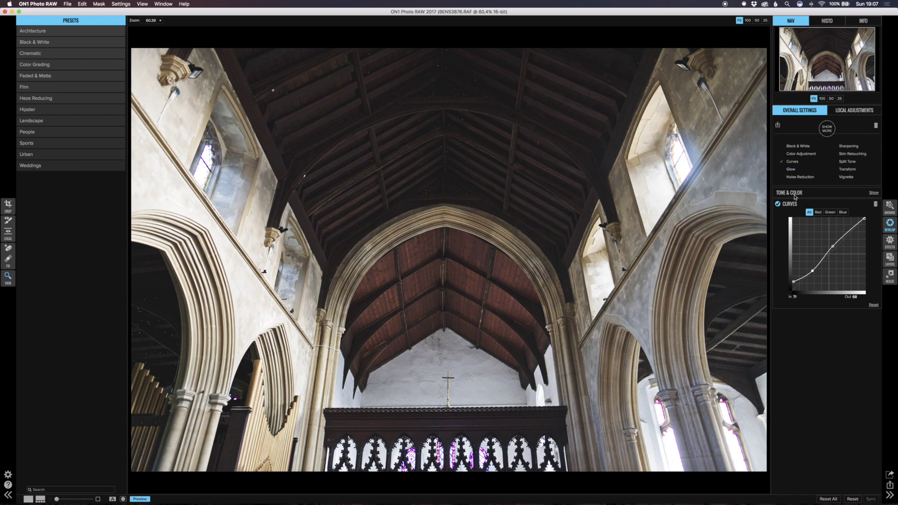
left_click(874, 193)
left_click(873, 192)
left_click(873, 193)
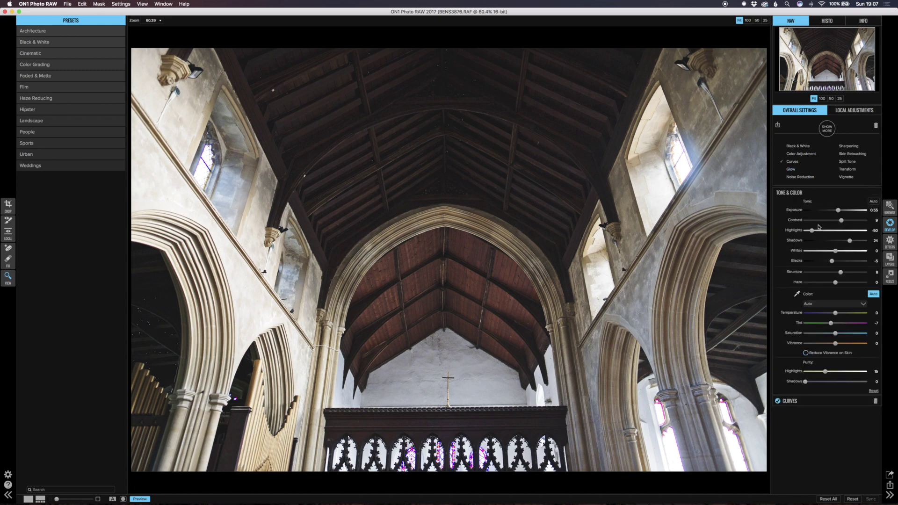
left_click_drag(812, 230, 800, 232)
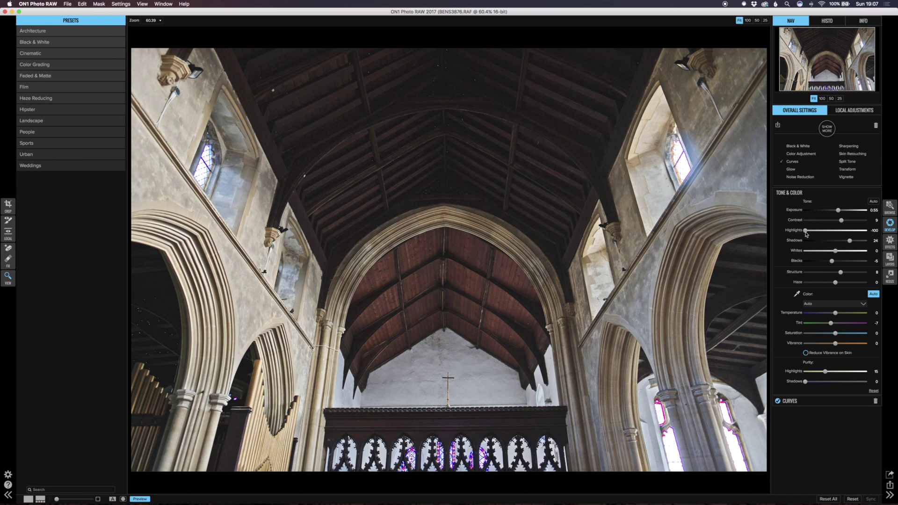
left_click_drag(806, 233, 810, 234)
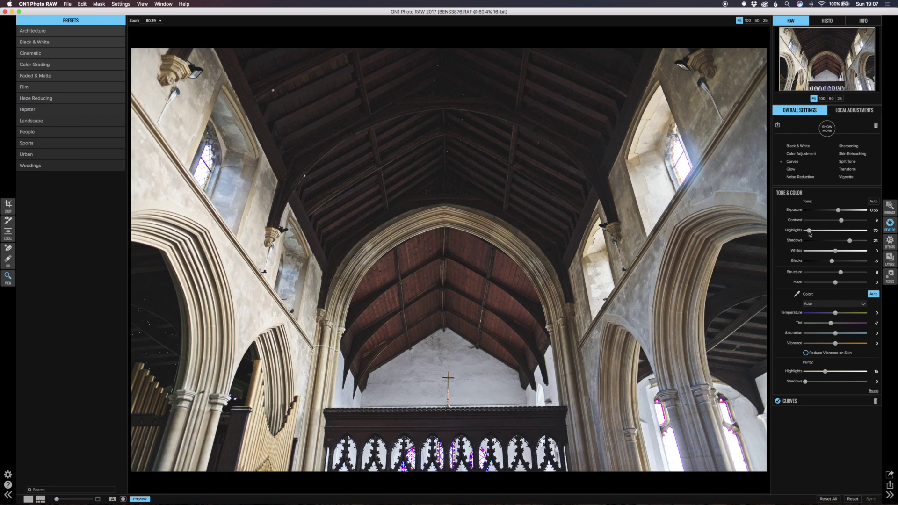
left_click_drag(809, 234, 811, 234)
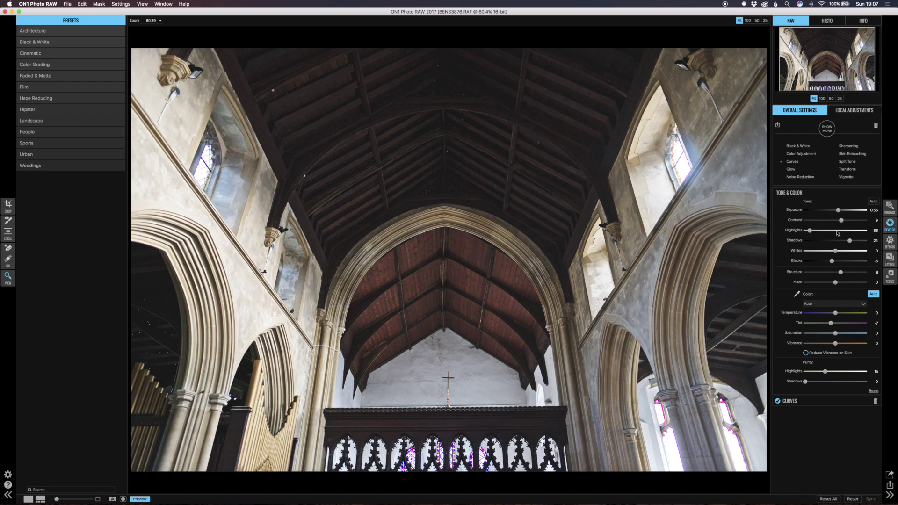
left_click_drag(810, 233, 809, 234)
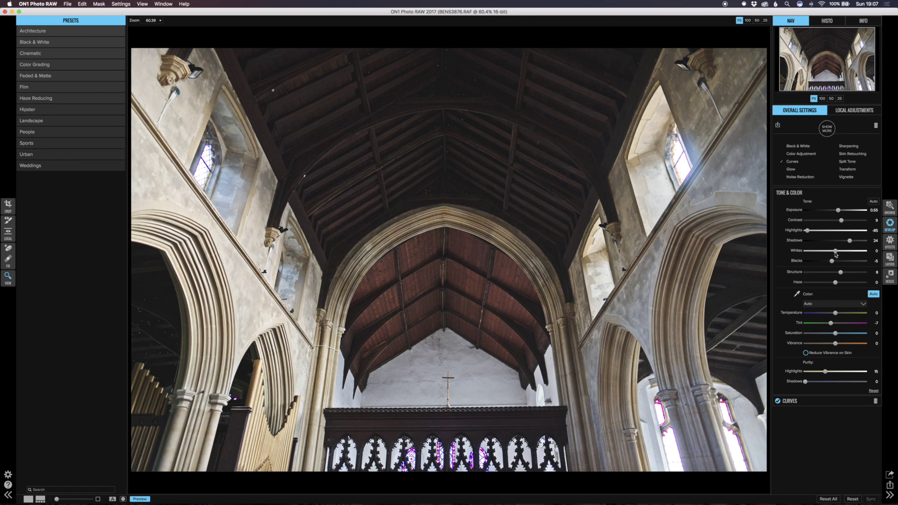
left_click_drag(832, 255, 811, 254)
Step: Add a Color Adjustment, sample the orange tone of the stone arch column and set the on-image picker to Adjust Saturation
left_click(801, 153)
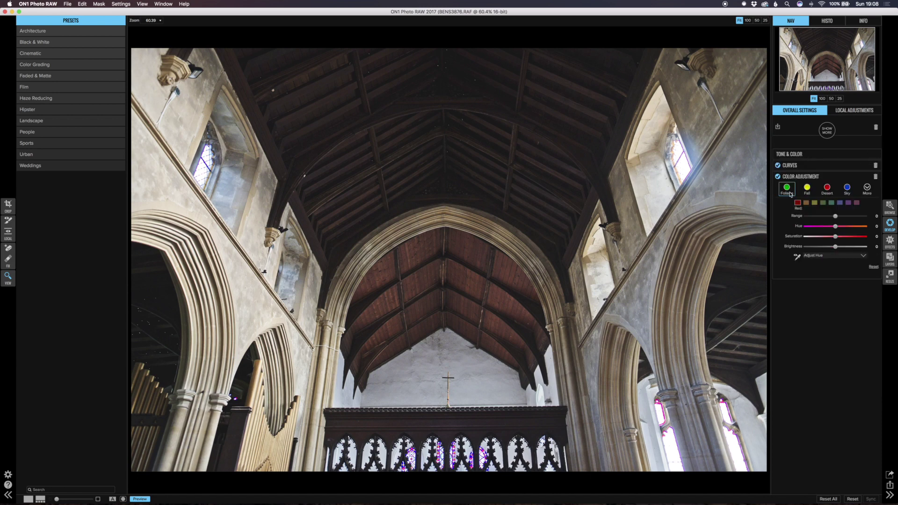
left_click(797, 258)
left_click(329, 341)
left_click(865, 256)
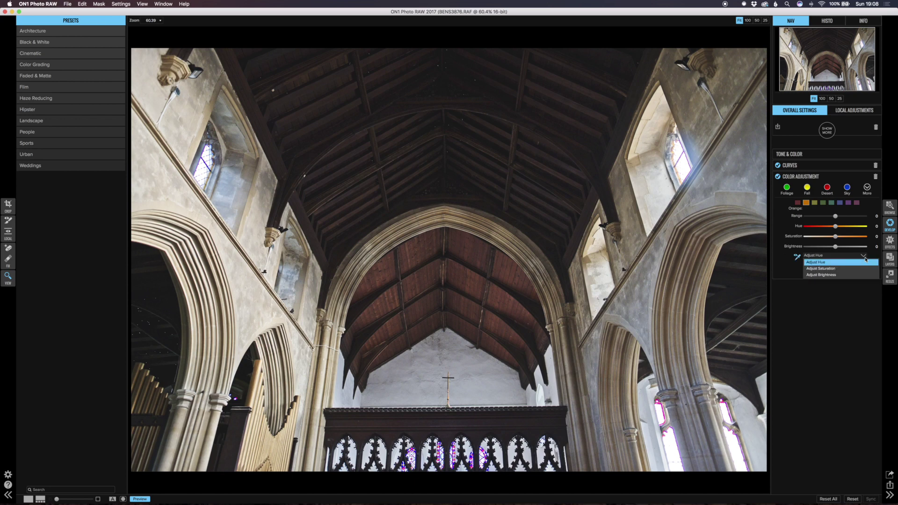
left_click(865, 259)
left_click(865, 259)
left_click(828, 268)
Step: Raise the orange saturation to 25 from the stone arch and set the orange brightness to -11
left_click(797, 259)
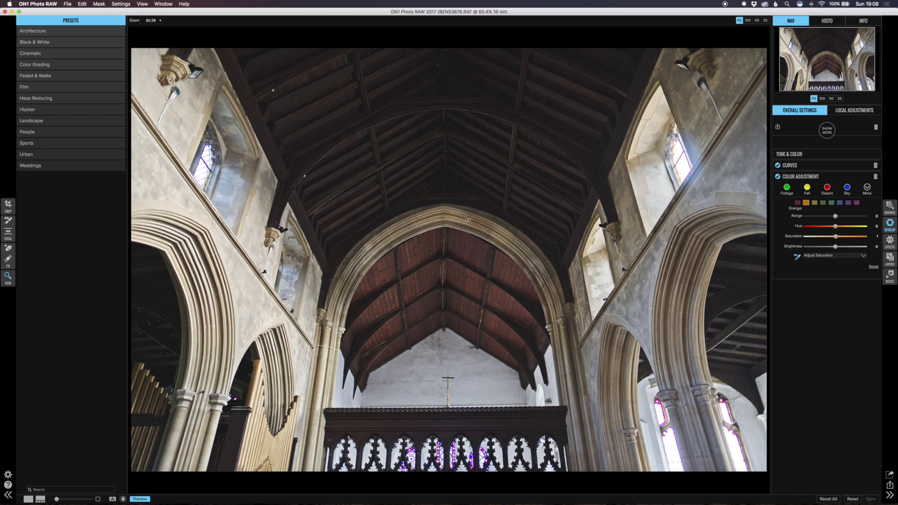
left_click_drag(568, 219, 603, 219)
left_click_drag(622, 218, 624, 217)
left_click_drag(636, 216, 637, 217)
left_click(867, 189)
left_click_drag(836, 249, 828, 250)
Step: Add a Vignette with the Subtle preset, setting its size to 57 and its brightness to -45
left_click(826, 132)
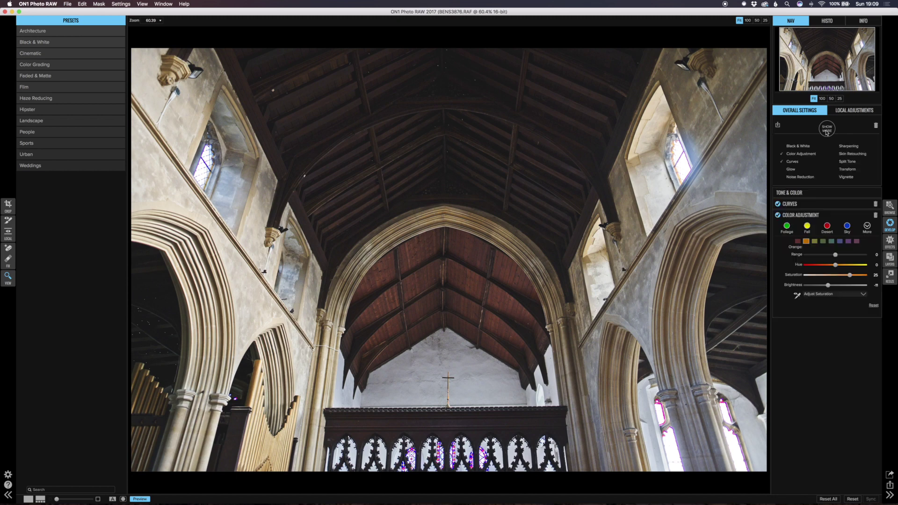
left_click(847, 177)
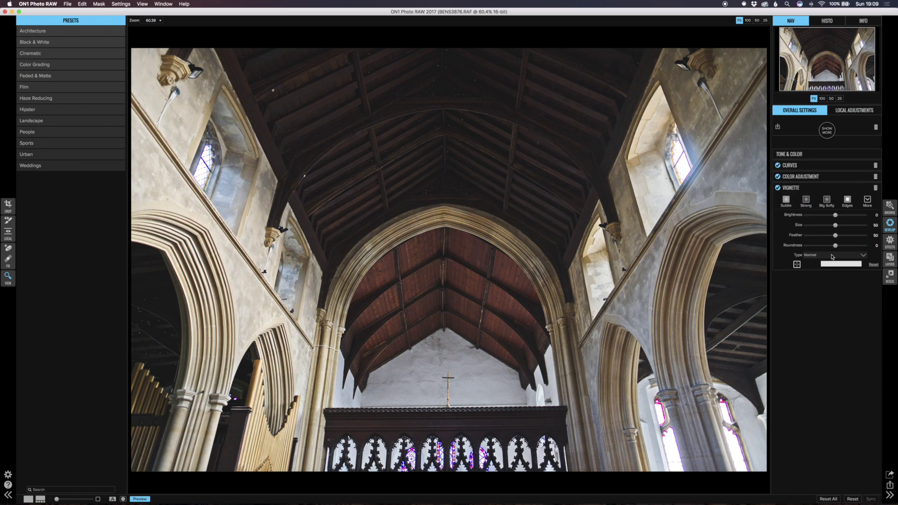
left_click(786, 202)
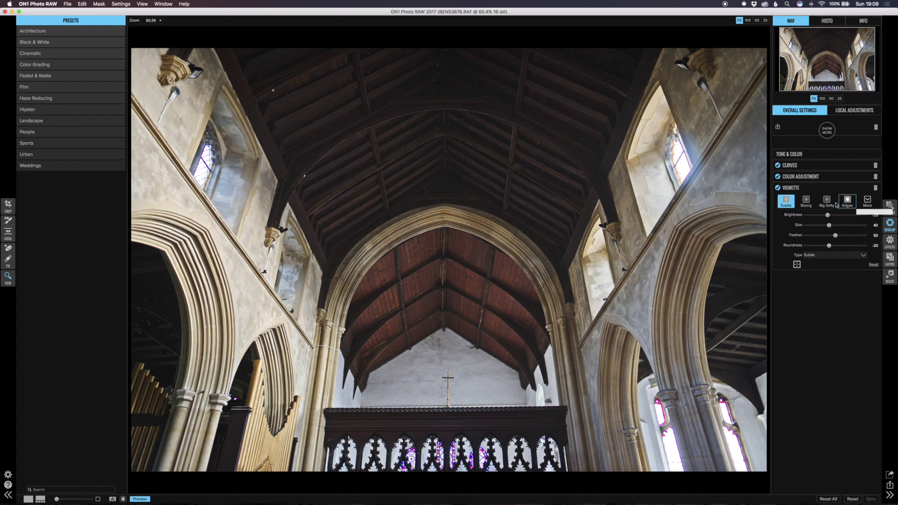
left_click(829, 226)
left_click_drag(831, 228, 826, 228)
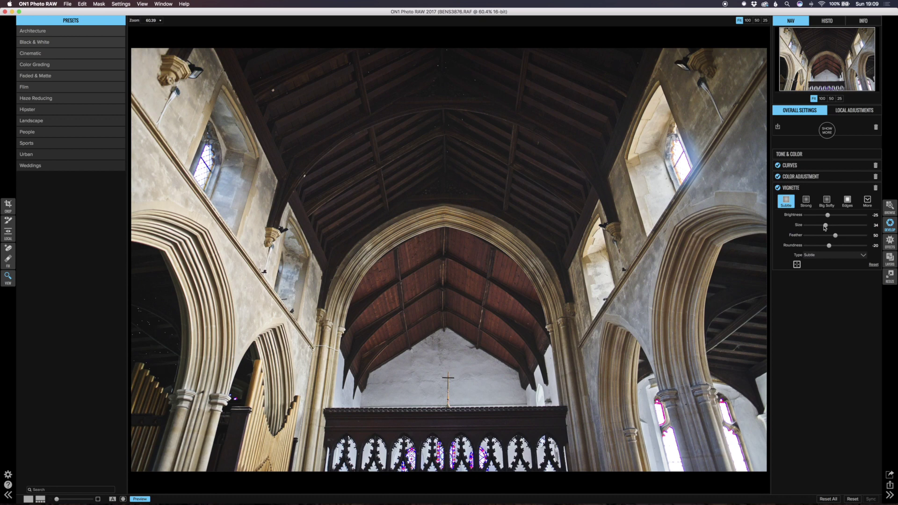
left_click_drag(824, 227, 827, 227)
left_click(836, 225)
left_click(839, 227)
left_click_drag(828, 219, 822, 219)
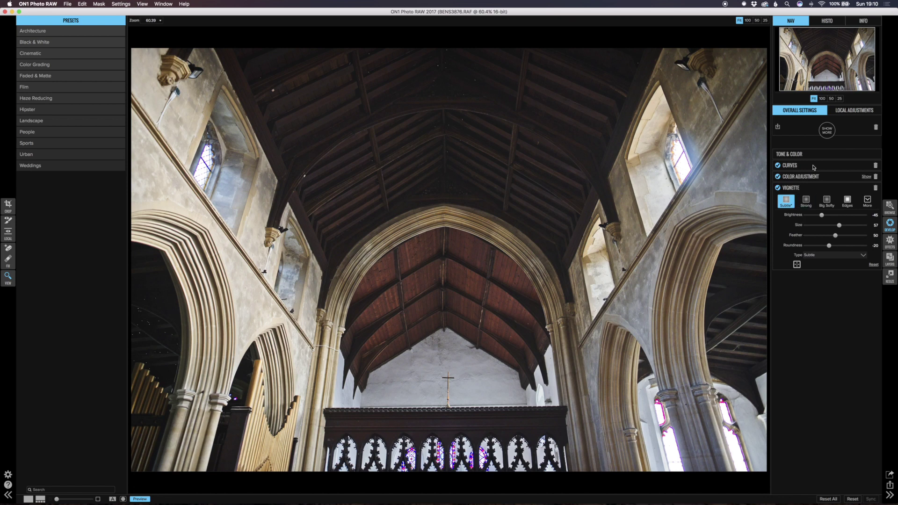
Step: Try out the Glow and Sharpening adjustments, deleting each one again
left_click(826, 133)
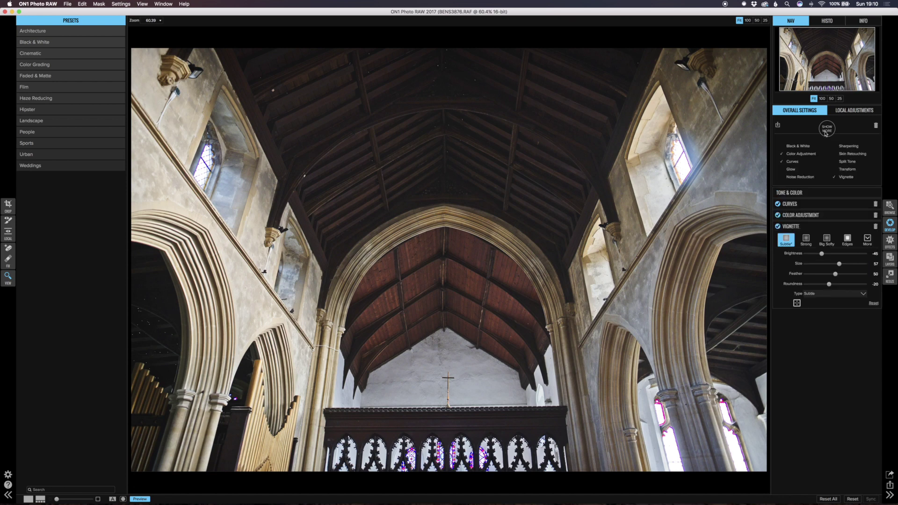
left_click(791, 169)
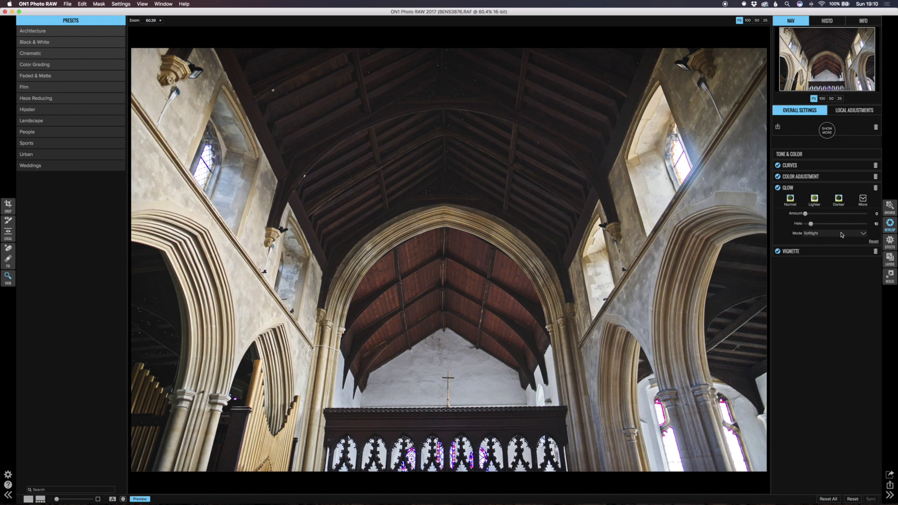
left_click(876, 188)
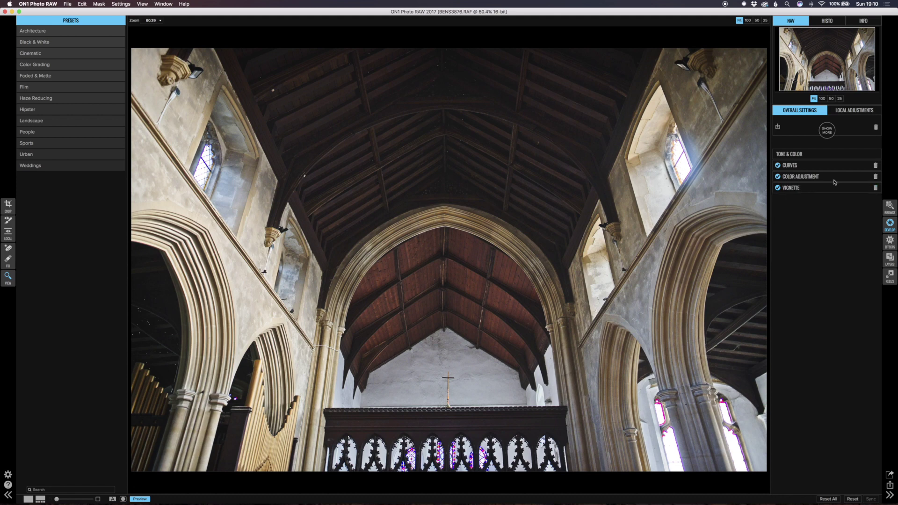
left_click(827, 133)
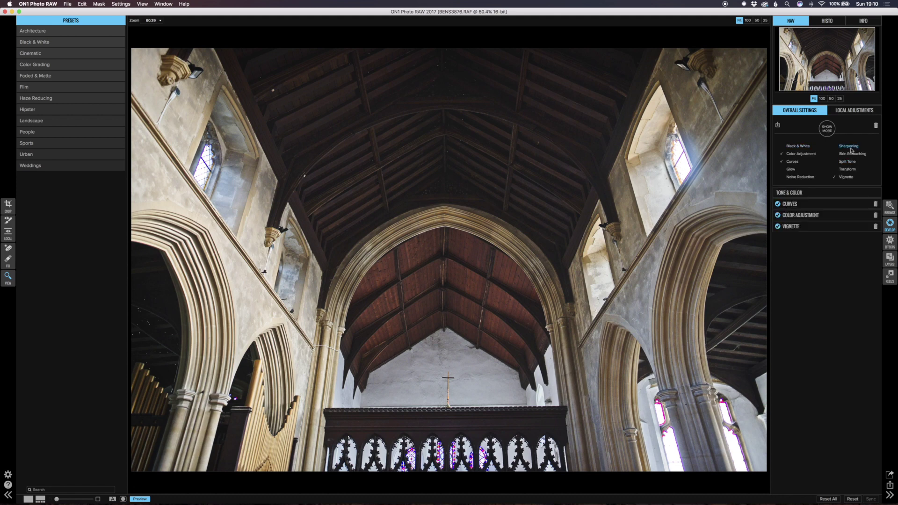
left_click(848, 147)
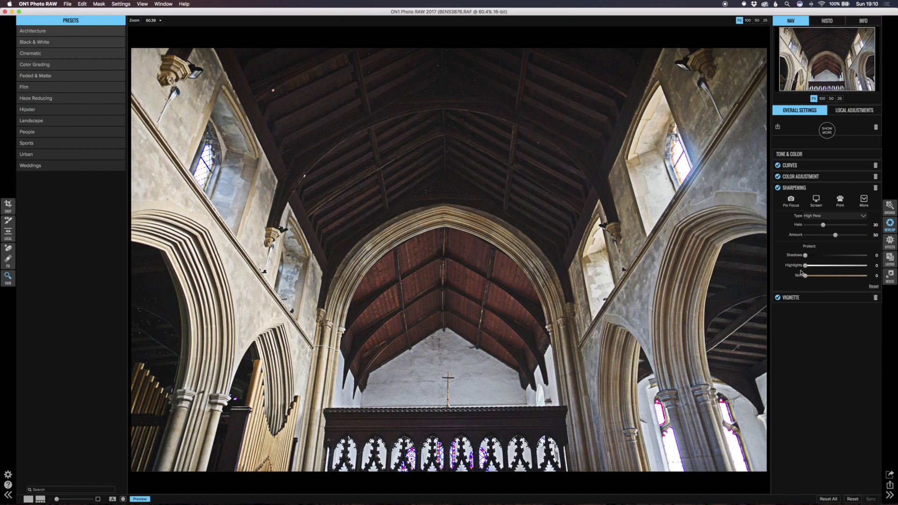
left_click(876, 189)
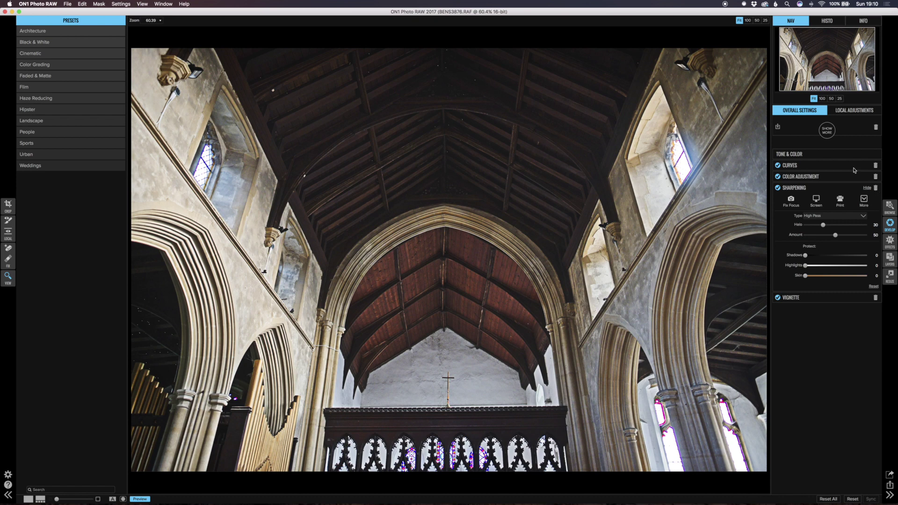
Step: Add a Transform adjustment and show the list of available adjustments again
left_click(827, 131)
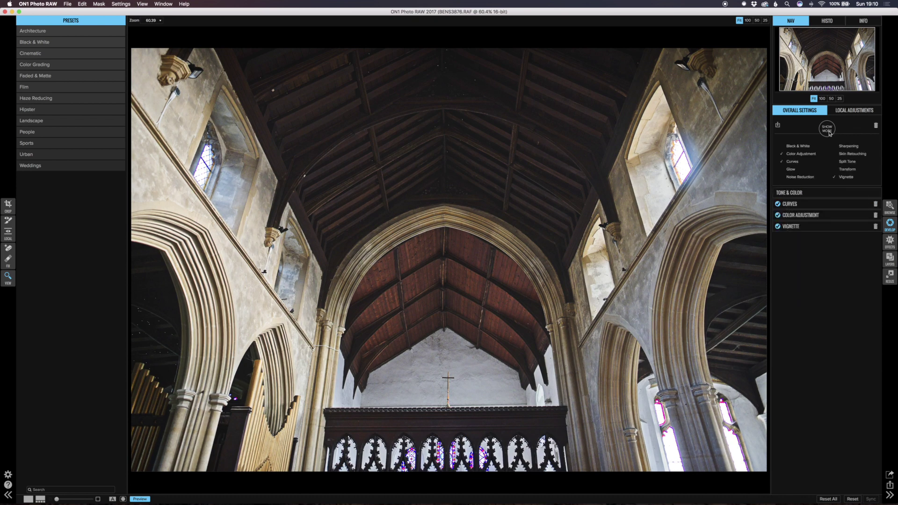
left_click(851, 169)
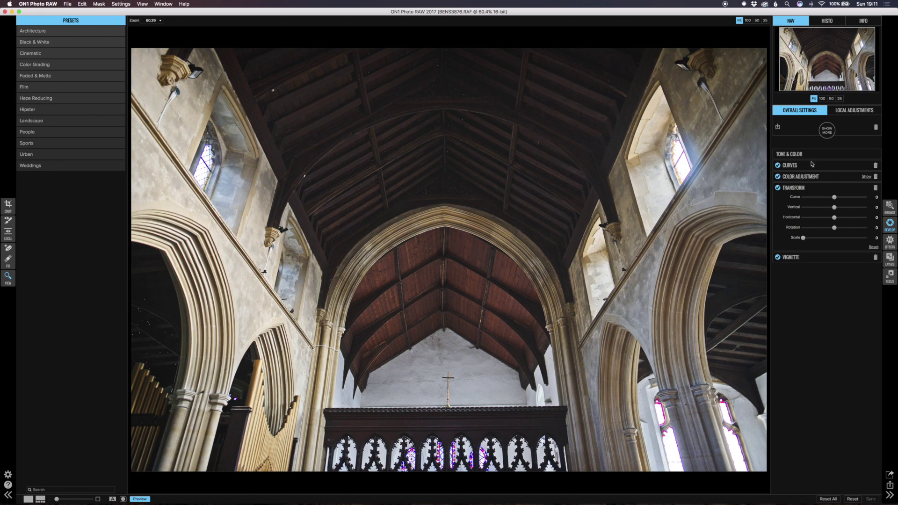
left_click(827, 131)
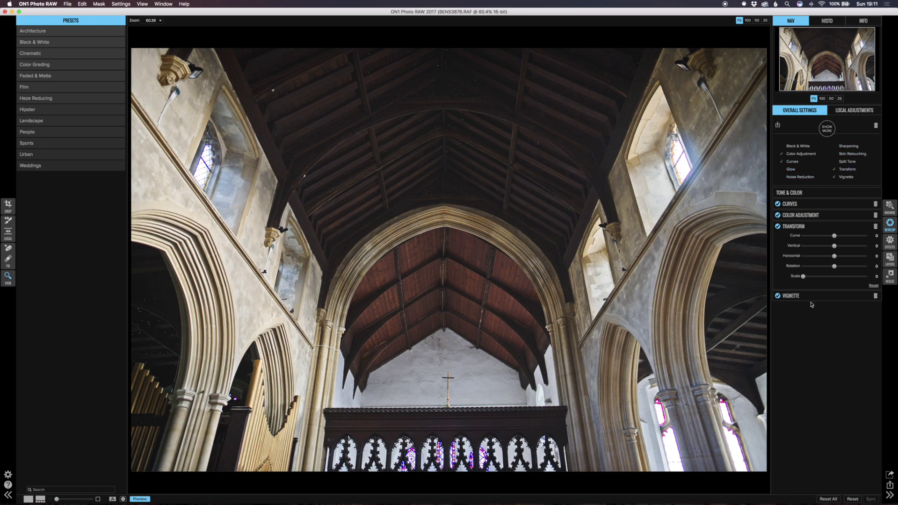
Step: Switch to the Effects module and look at the filters that can be added
left_click(891, 242)
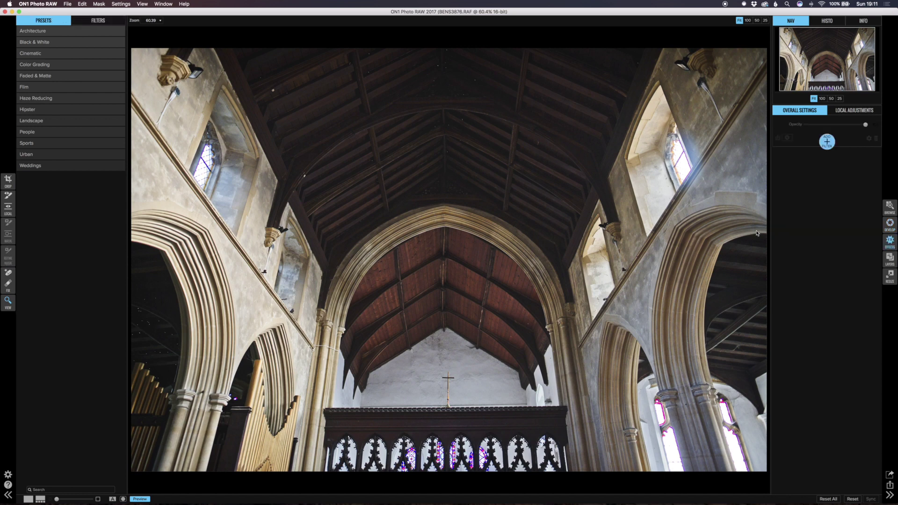
left_click(827, 142)
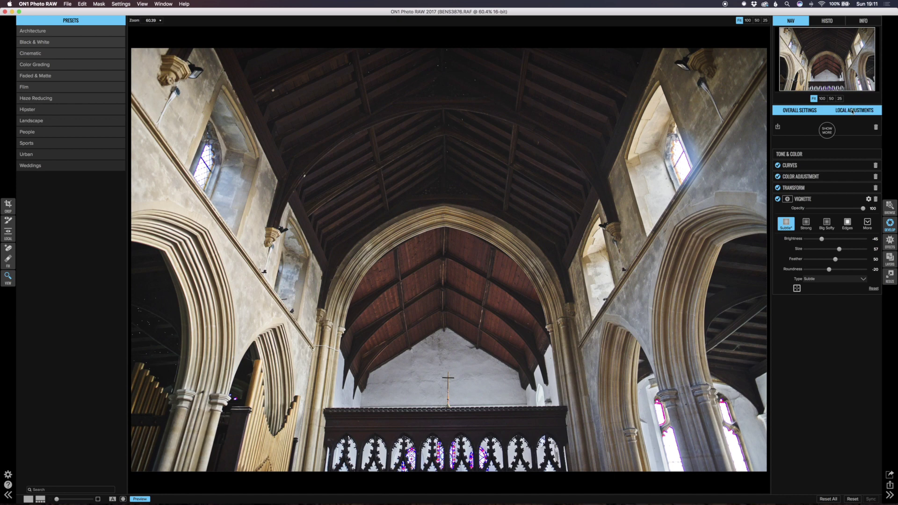
Step: Look at the local adjustment settings and return to the overall settings
left_click(852, 112)
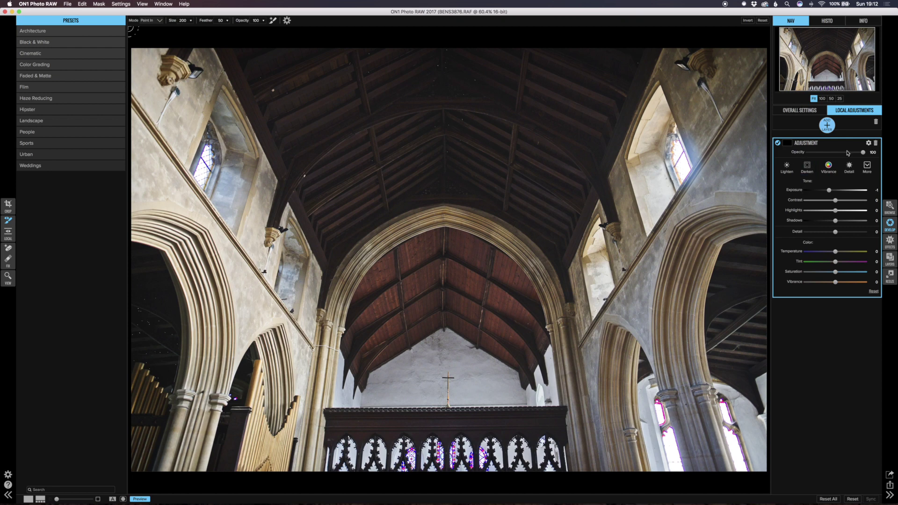
left_click(798, 111)
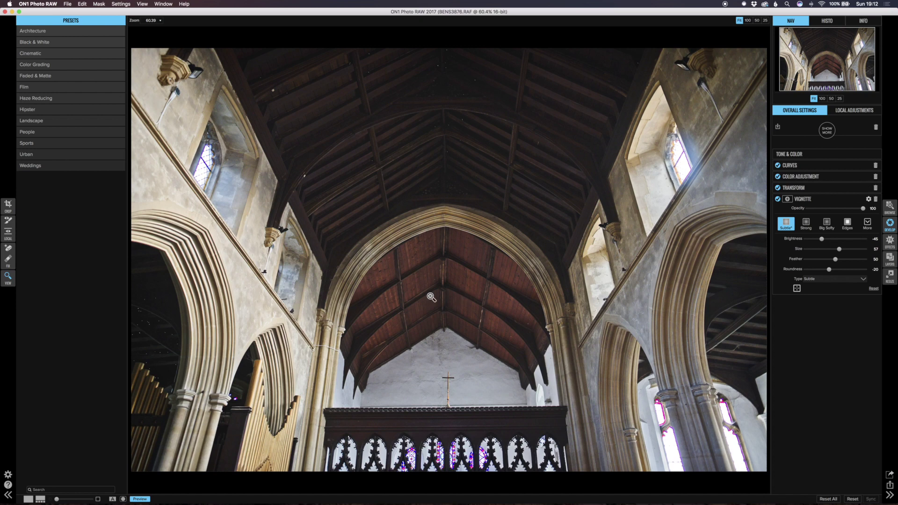
Step: Examine the photo's detail at several magnifications, ending at 175% on the wooden ceiling and the white wall above the cross
left_click(159, 21)
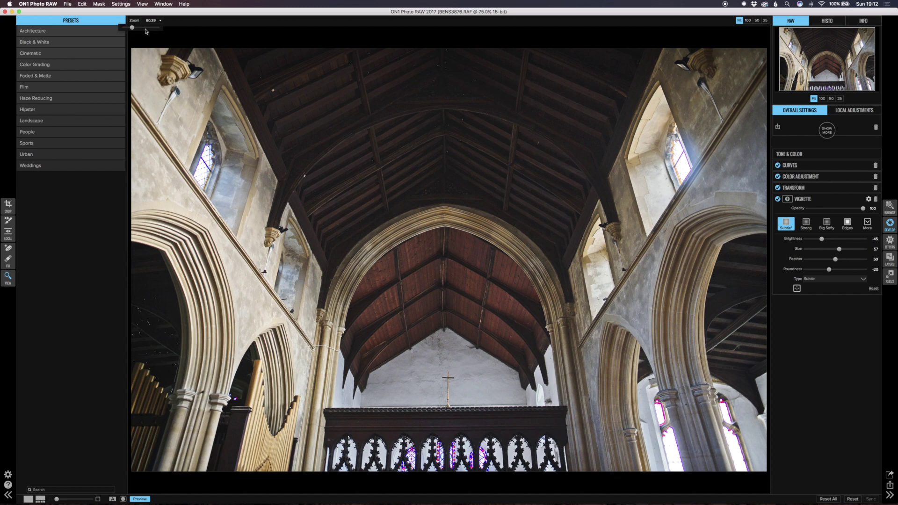
scroll(146, 32, "up", 3)
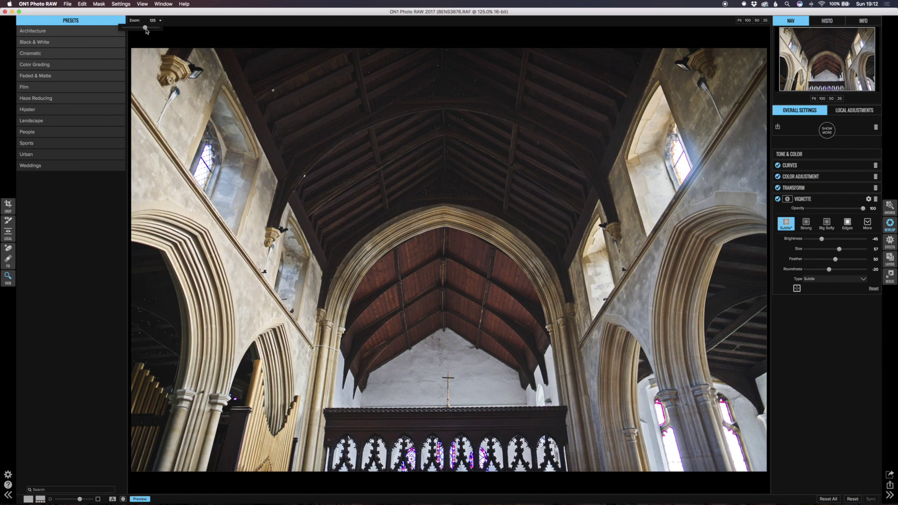
scroll(146, 31, "up", 2)
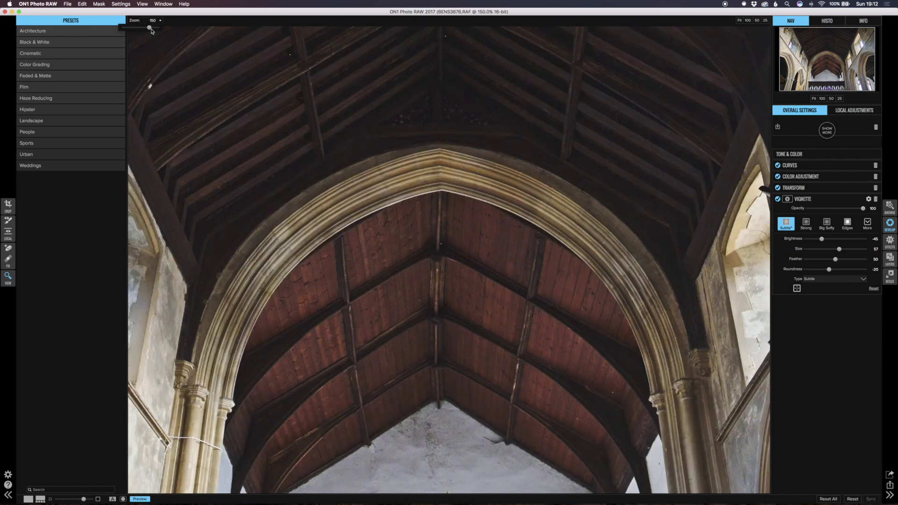
scroll(154, 31, "up", 1)
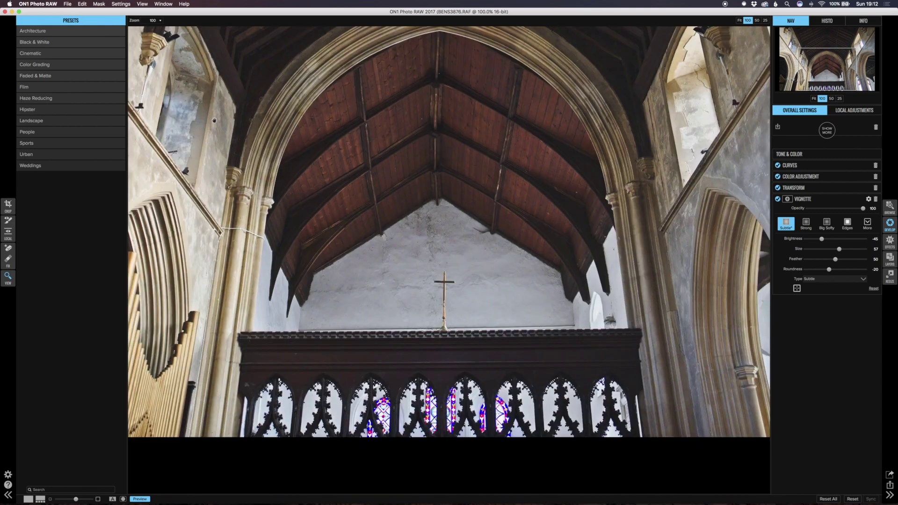
left_click(214, 89)
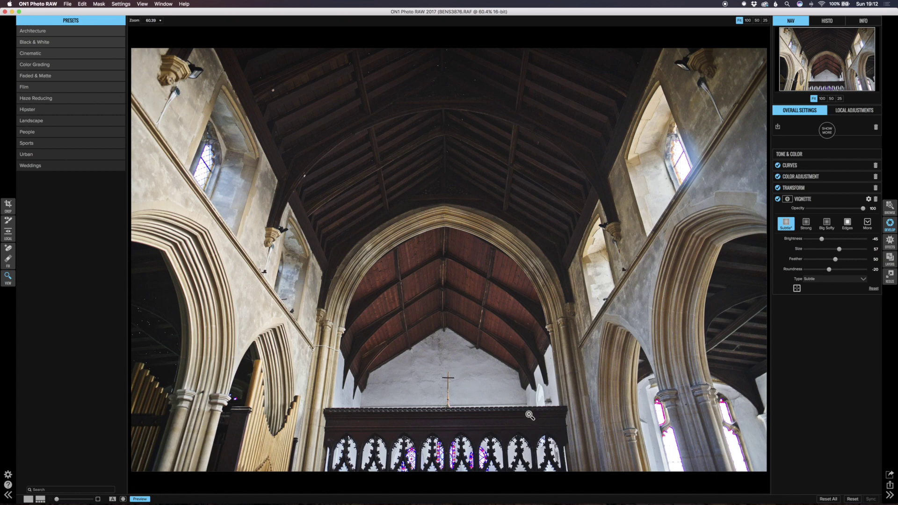
left_click(549, 420)
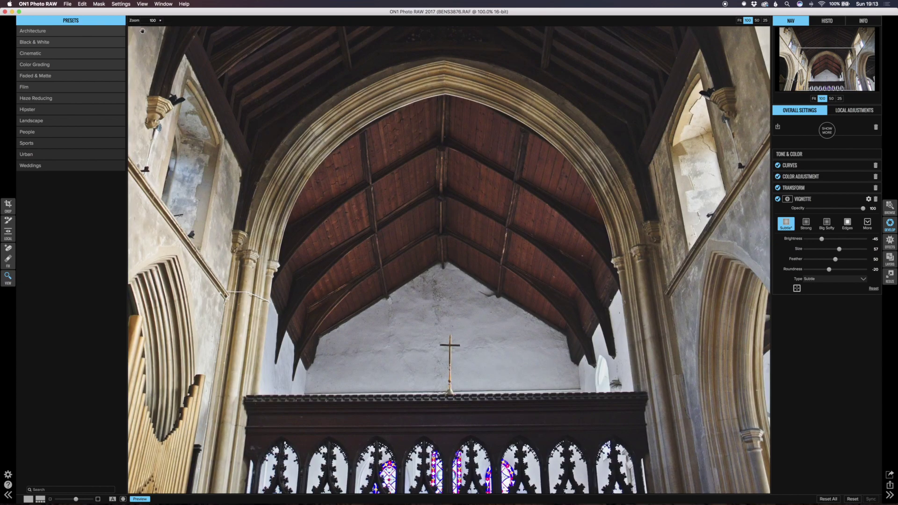
left_click(161, 22)
left_click(151, 31)
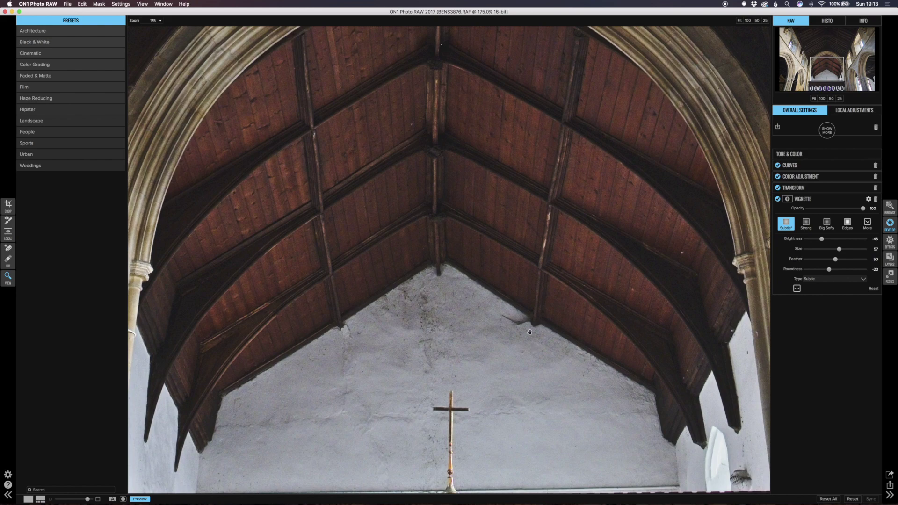
Step: Switch to Lightroom and examine the same wall, cross and ceiling area at 2:1 magnification
key("ctrl+Left")
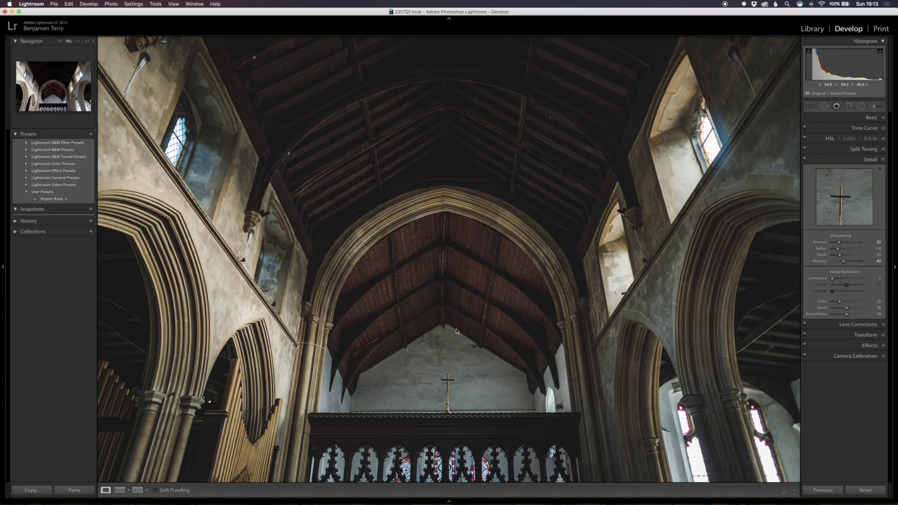
left_click(477, 349)
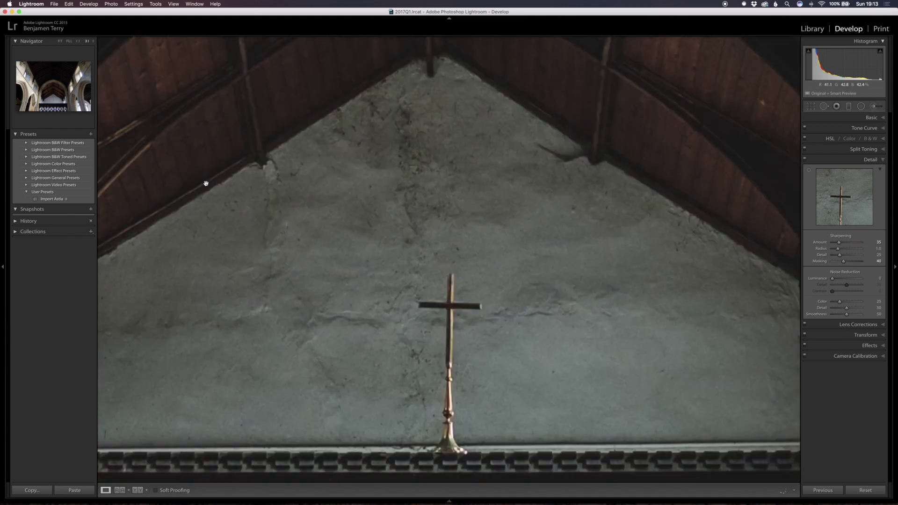
left_click(94, 42)
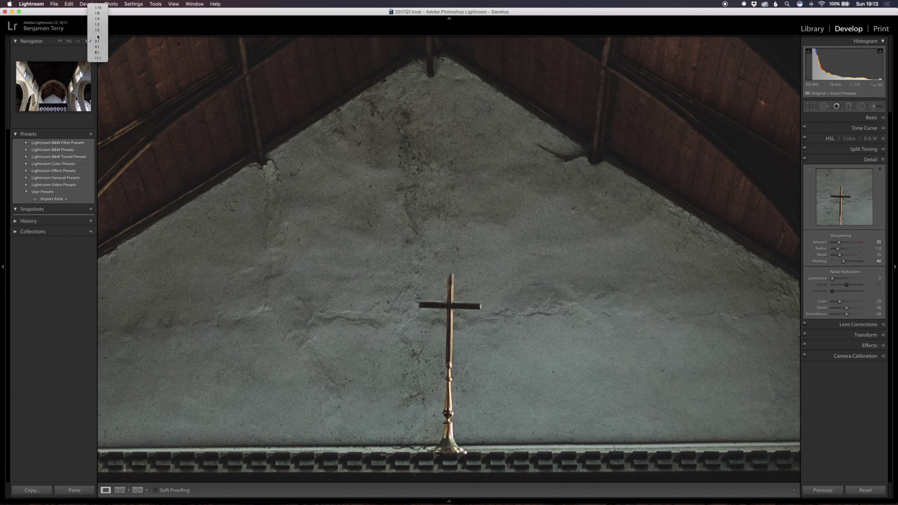
left_click(95, 41)
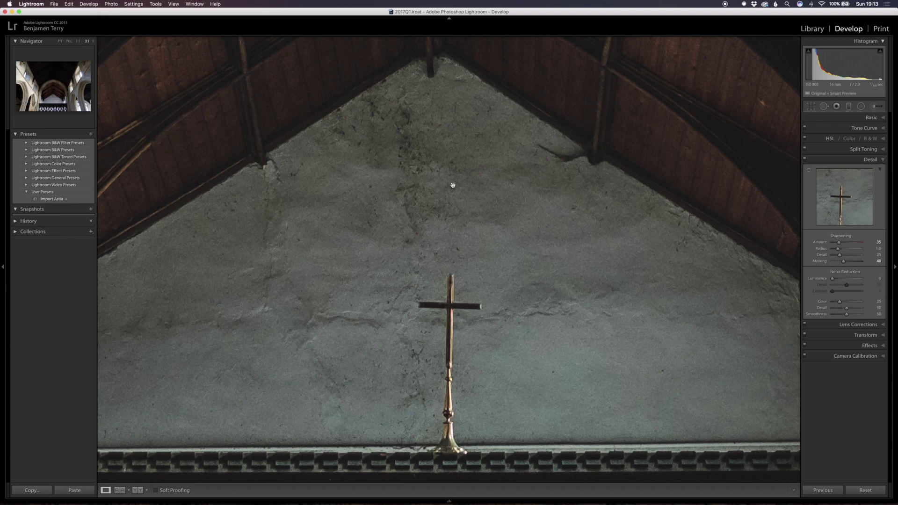
key("super+minus")
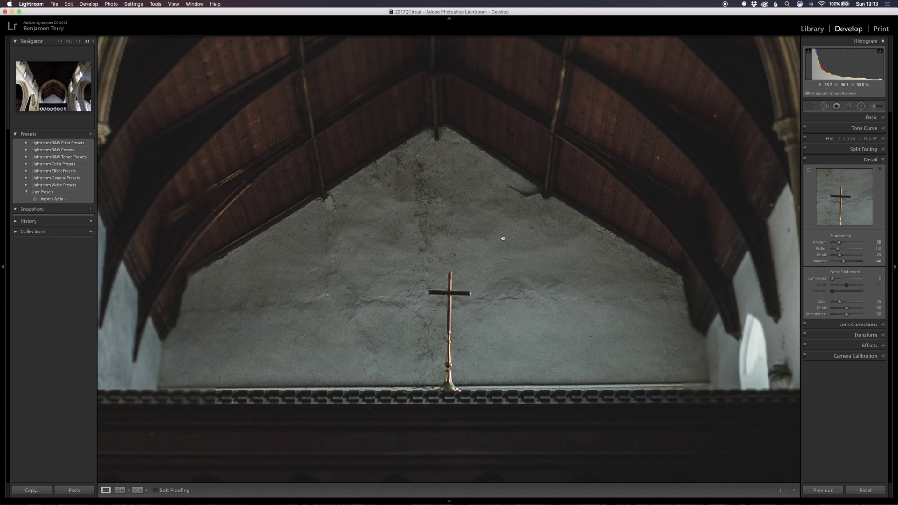
scroll(504, 261, "up", 2)
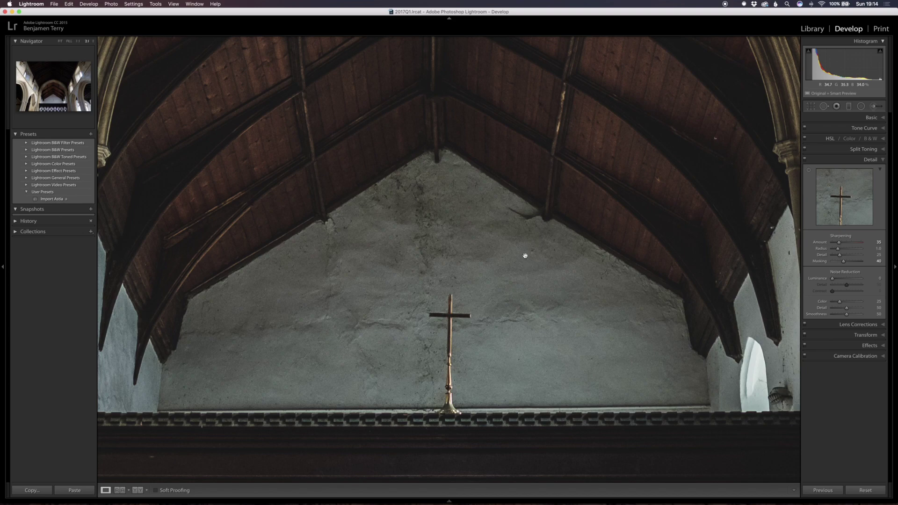
Step: Switch back to ON1 Photo RAW and move its window from Desktop 2 into a full-screen space of its own
key("ctrl+Right")
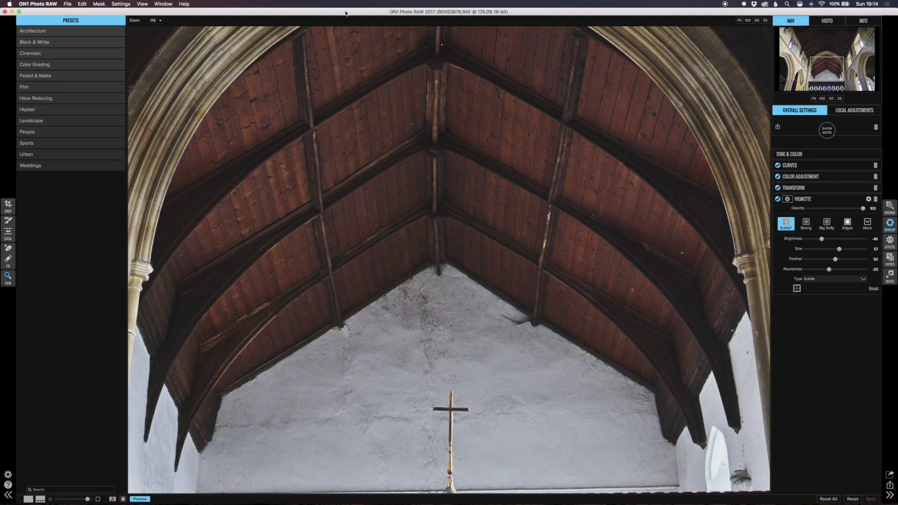
left_click_drag(349, 14, 401, 3)
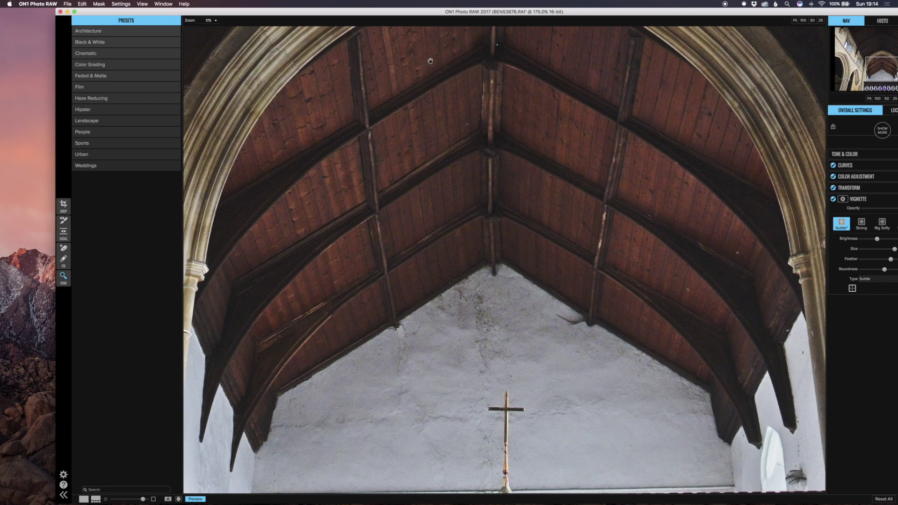
key("ctrl+Up")
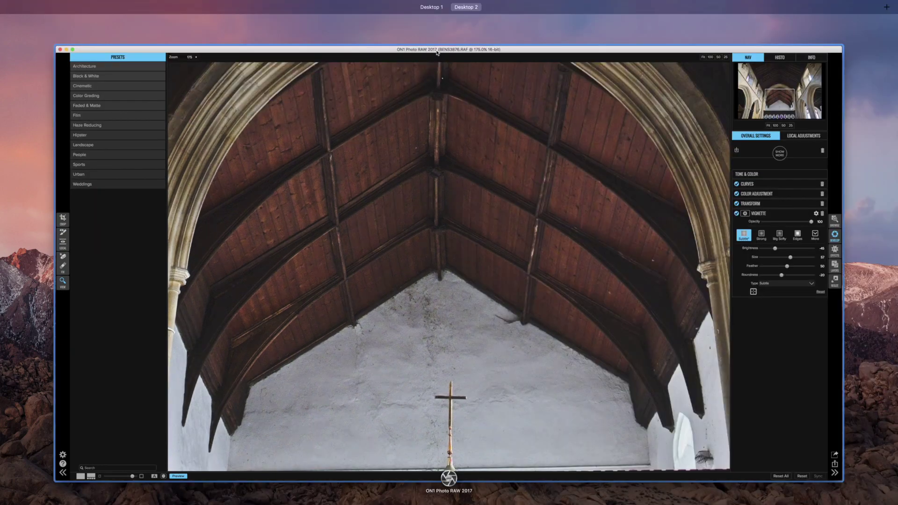
left_click_drag(446, 46, 362, 20)
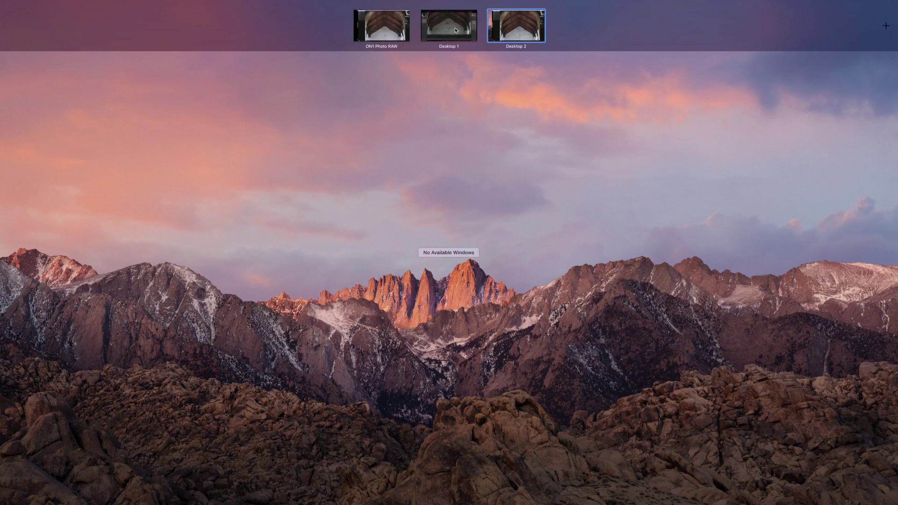
mouse_move(455, 30)
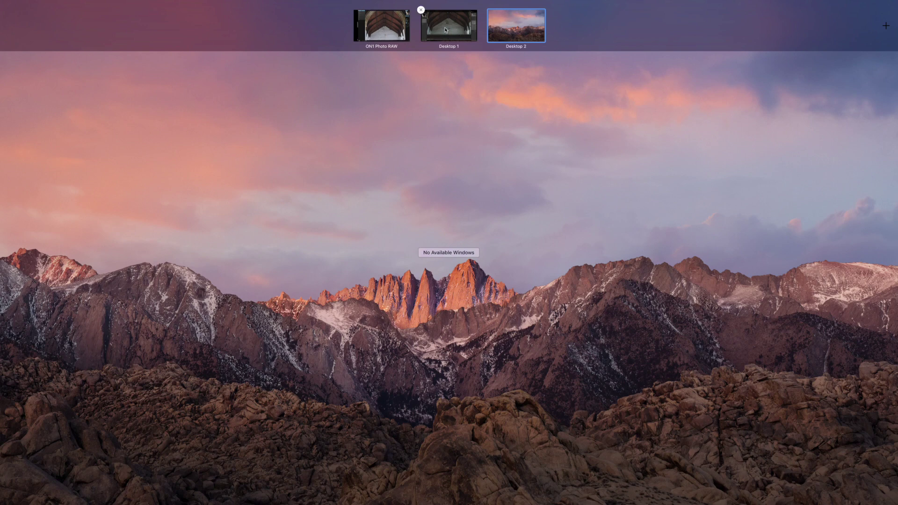
Step: Add the Lightroom window to the ON1 Photo RAW space as a split view and line up both photos on the cross
key("ctrl+Left")
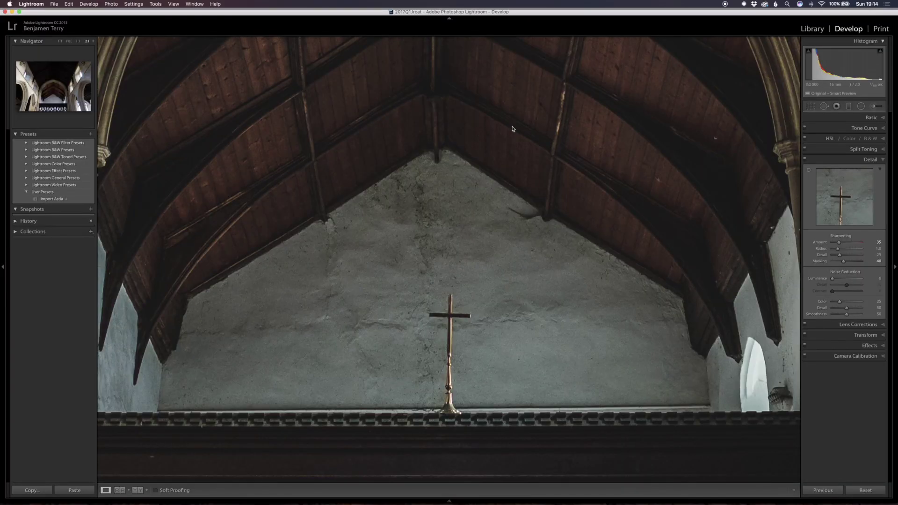
key("ctrl+Up")
left_click_drag(438, 19, 402, 19)
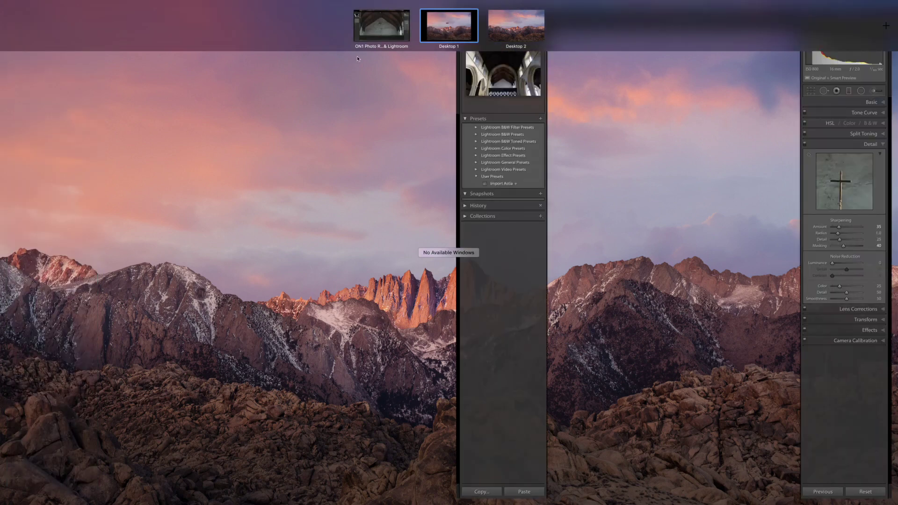
left_click(368, 40)
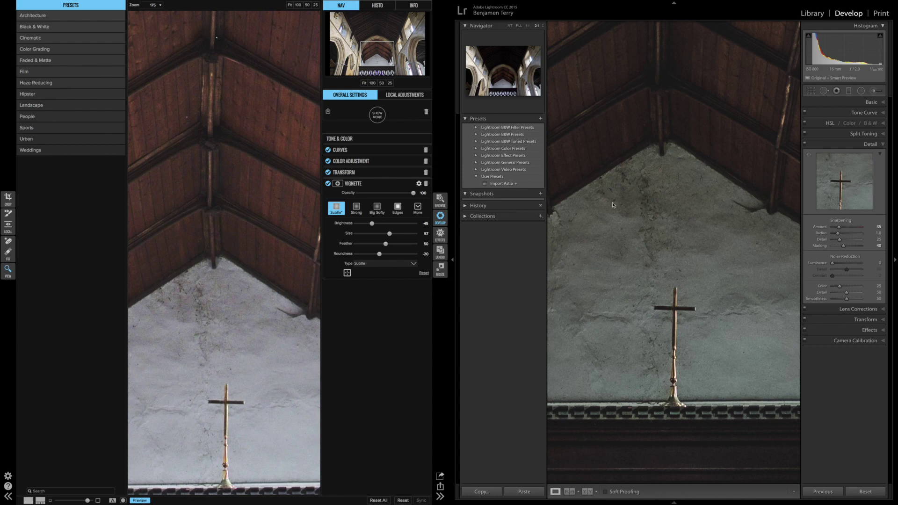
left_click_drag(641, 181, 645, 258)
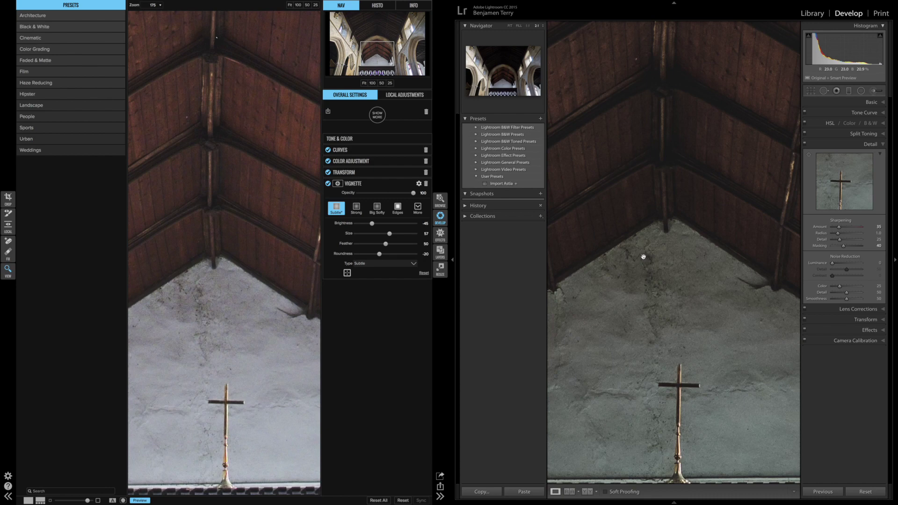